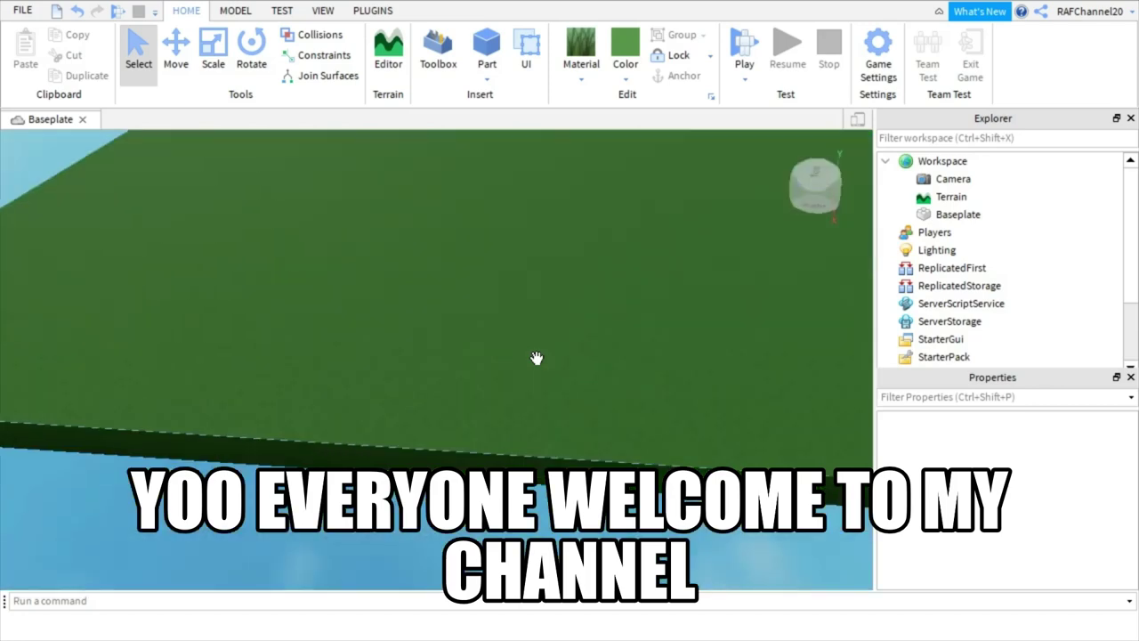
click(679, 55)
click(680, 58)
right_drag(558, 193, 558, 193)
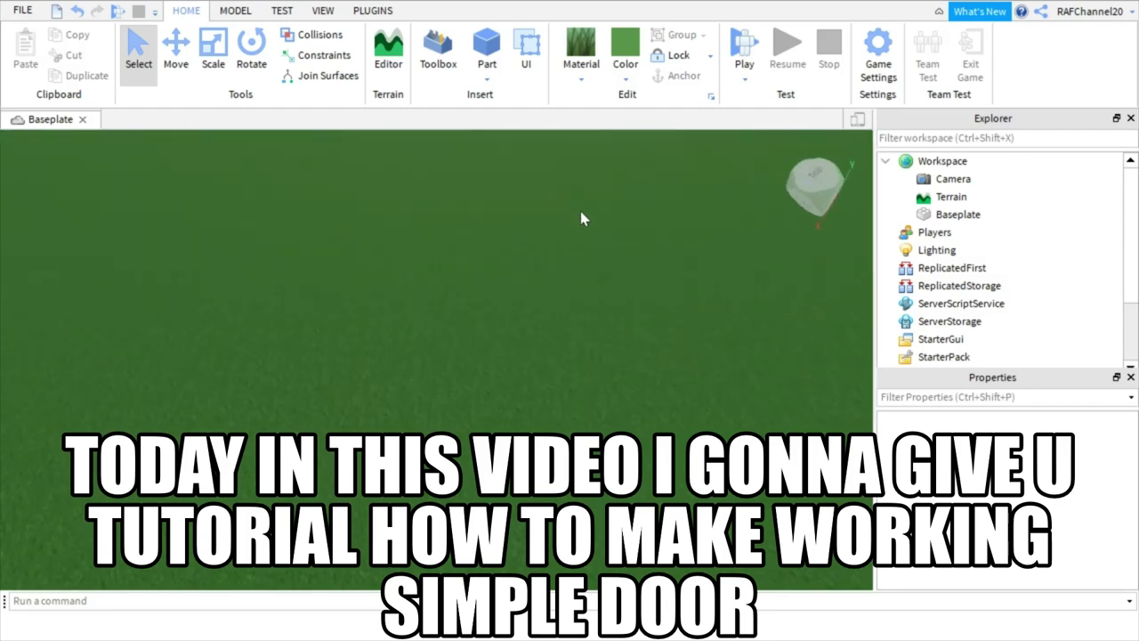
Insert a block part on the baseplate and select it
click(481, 82)
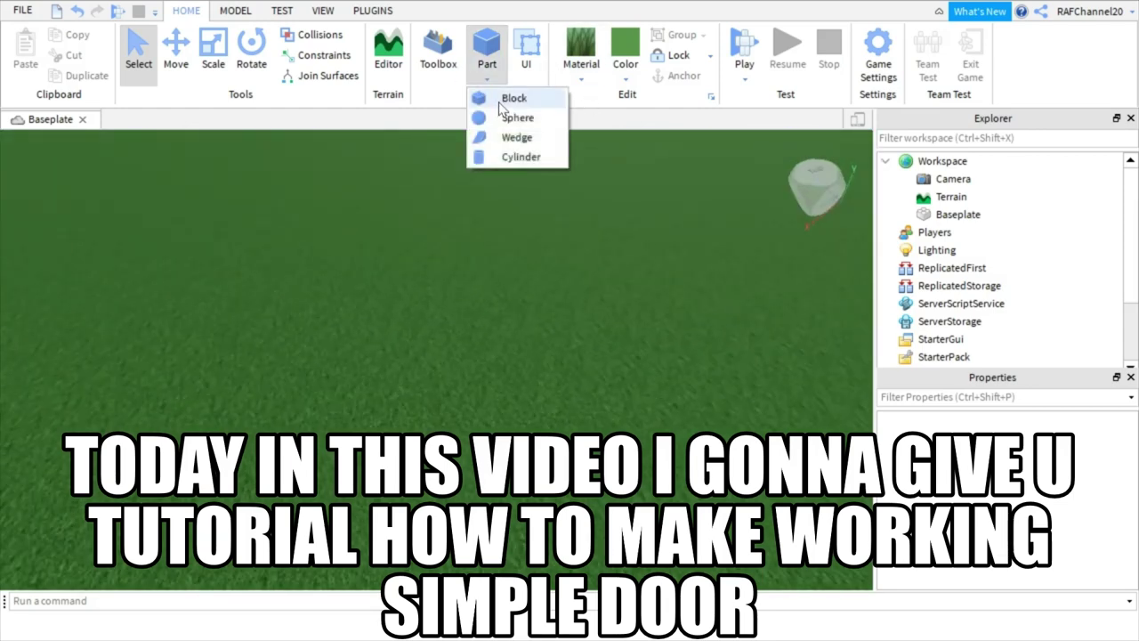
click(500, 102)
right_drag(511, 295, 511, 295)
click(525, 403)
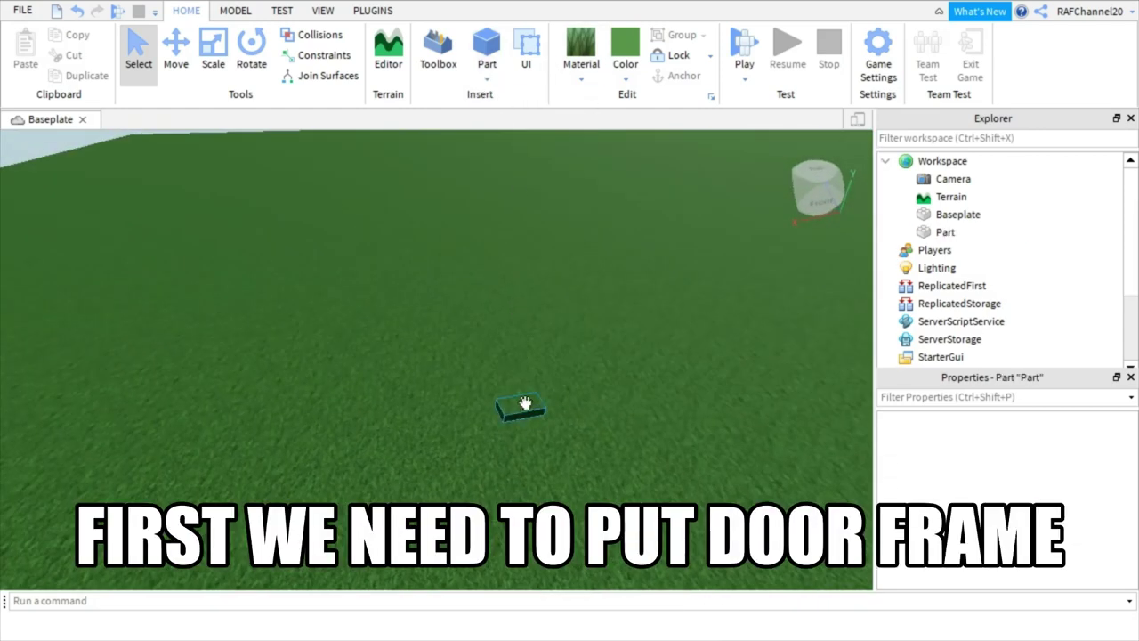
scroll(556, 365, up, 3)
Set the block's material to Wood and its color to CGA brown
click(581, 66)
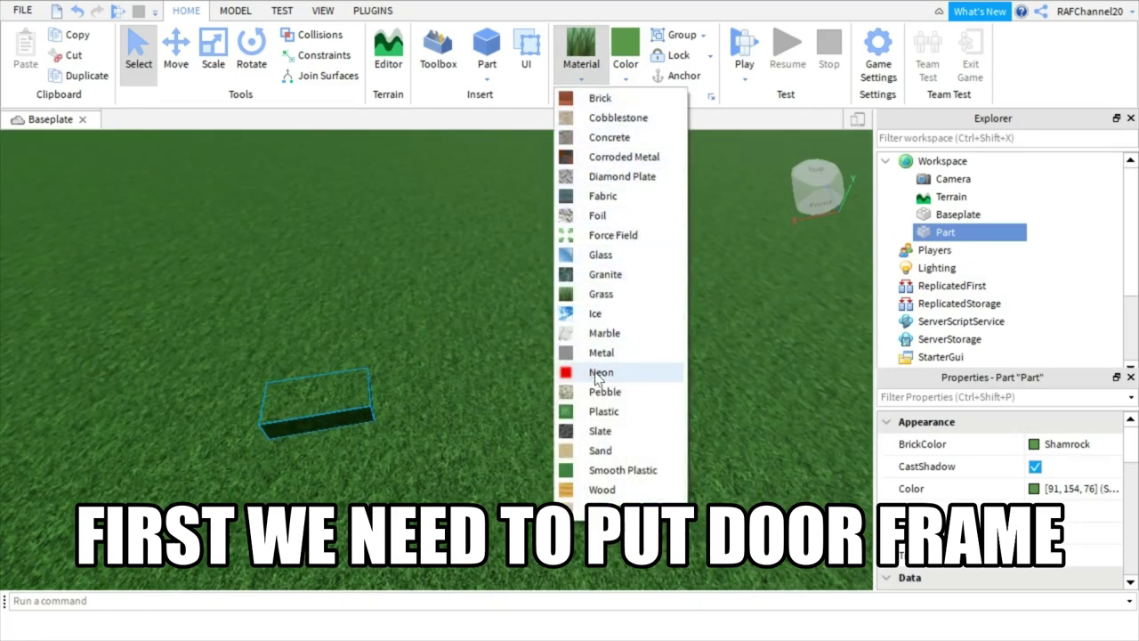
click(617, 493)
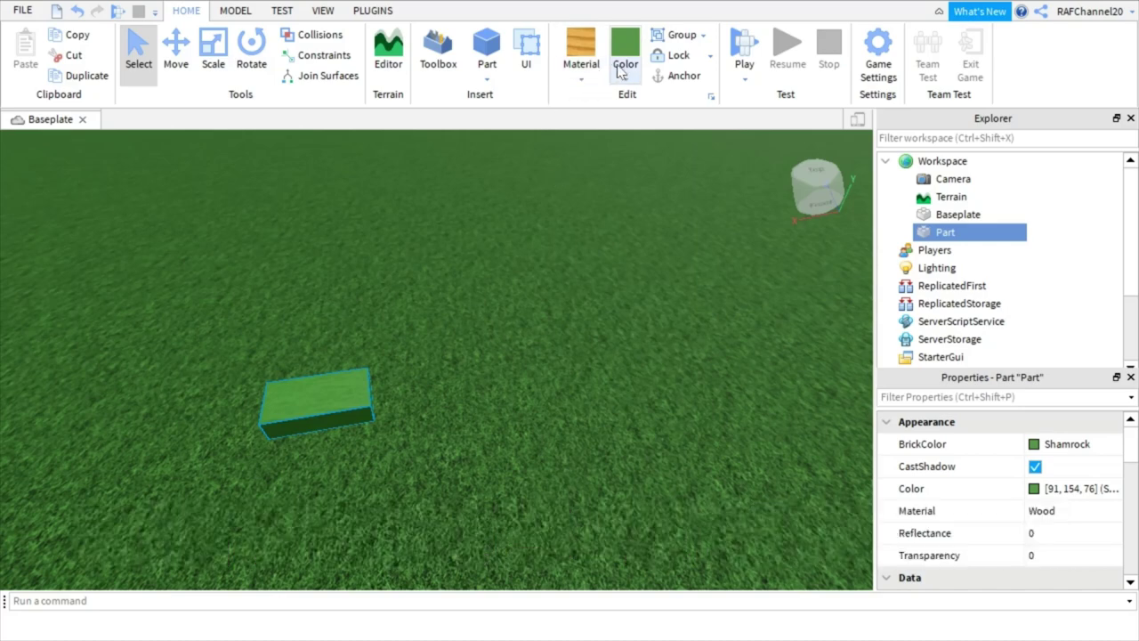
click(626, 64)
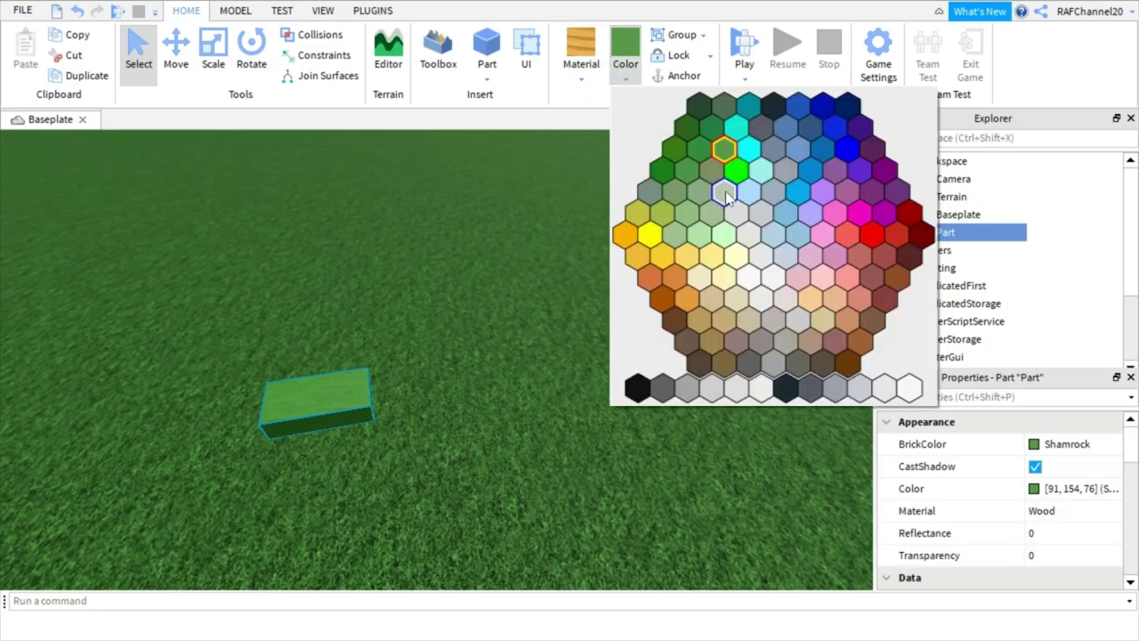
click(662, 306)
right_drag(676, 294, 650, 288)
key(w)
key(a)
key(d)
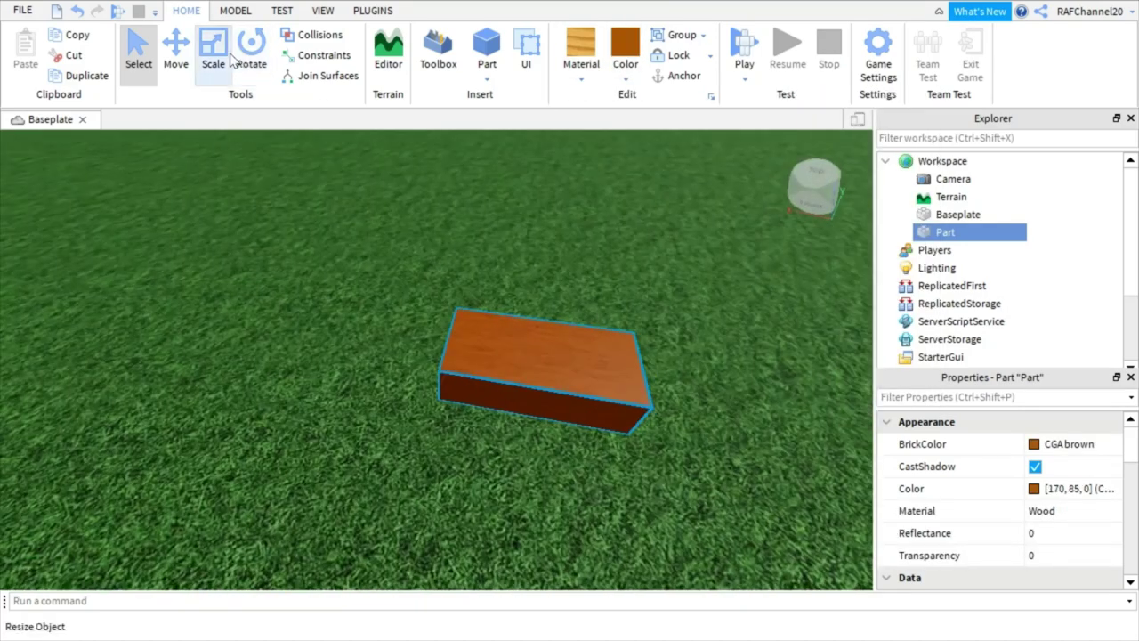
Scale the block down to a narrow square footprint and stretch it upward into a tall post
click(219, 55)
drag(696, 387, 552, 389)
drag(464, 479, 463, 427)
scroll(481, 340, down, 4)
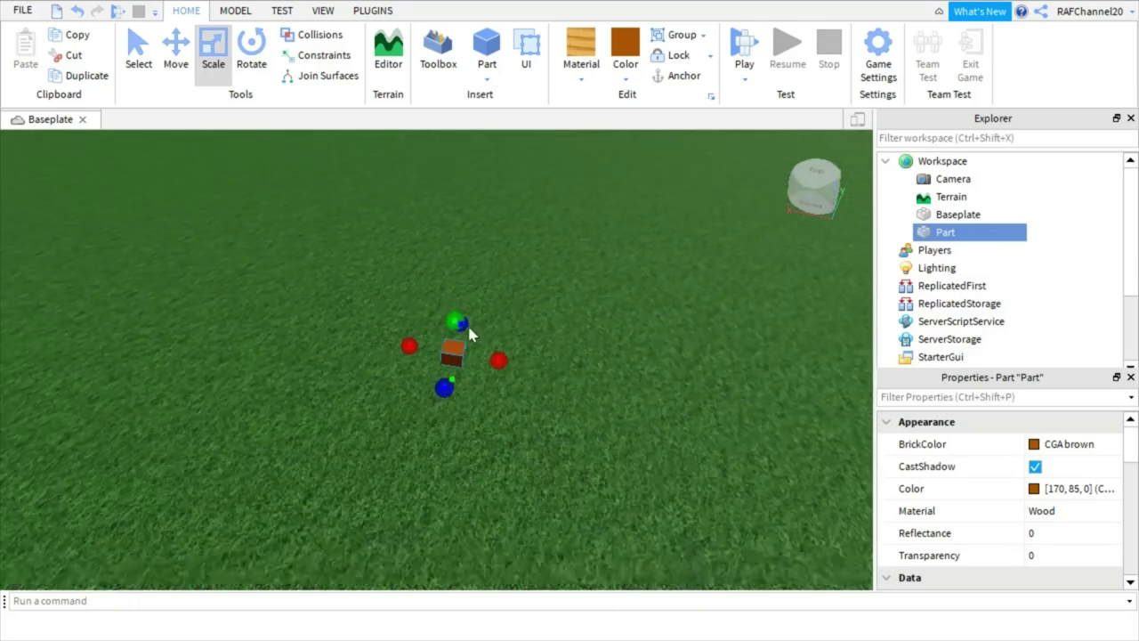
drag(453, 319, 462, 246)
scroll(488, 264, up, 4)
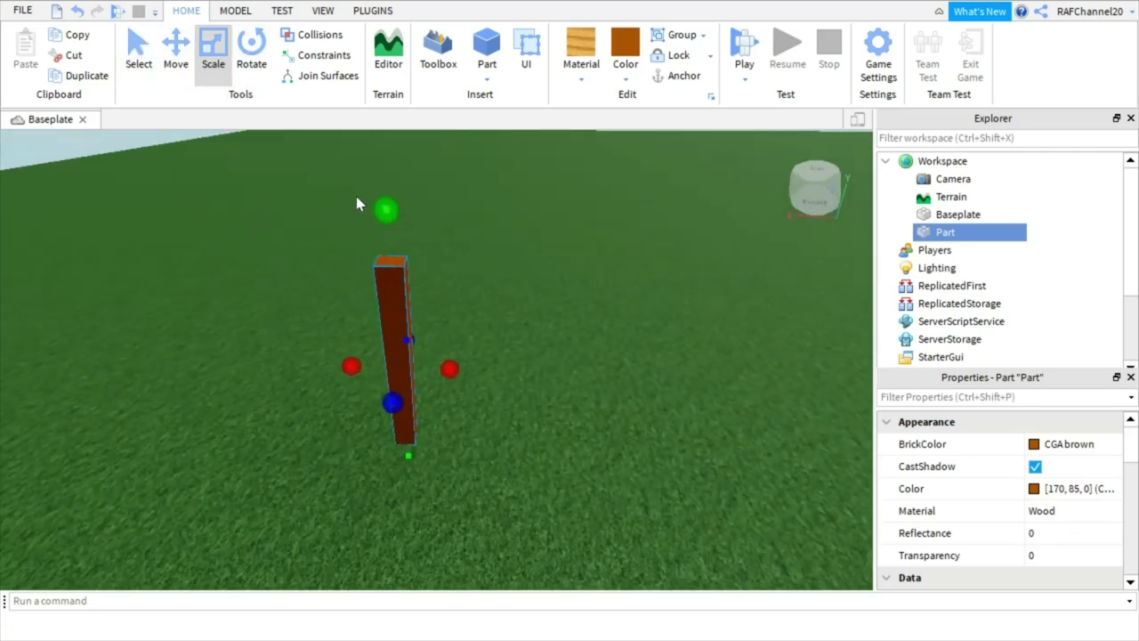
Duplicate the post and move the copy along the red axis to form the opposite side of the door frame
click(171, 66)
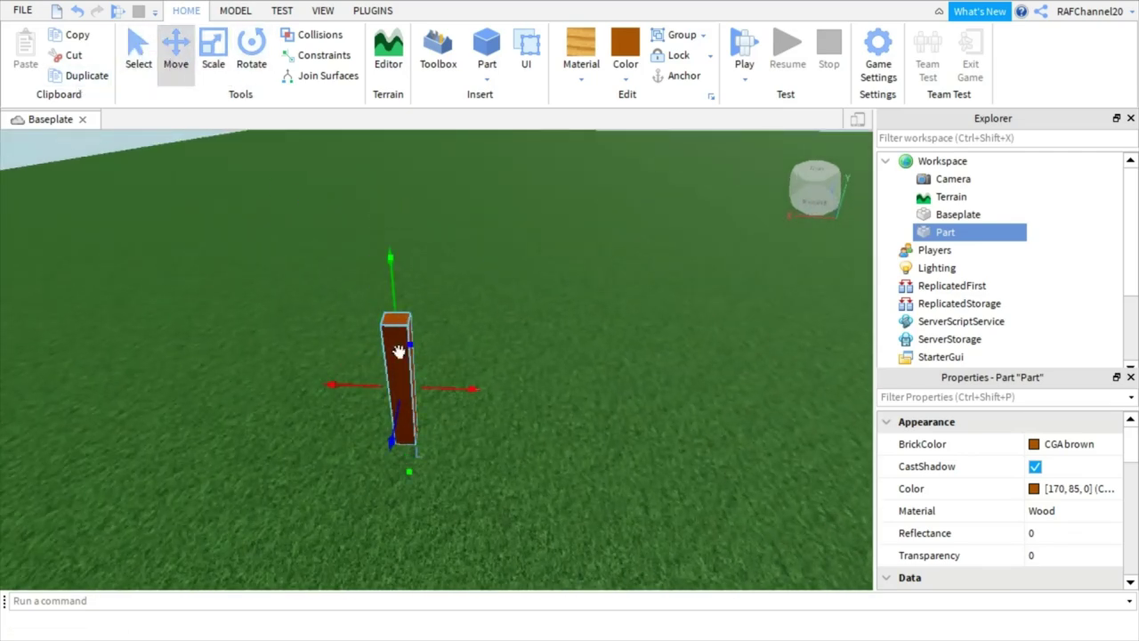
right_click(400, 350)
click(480, 96)
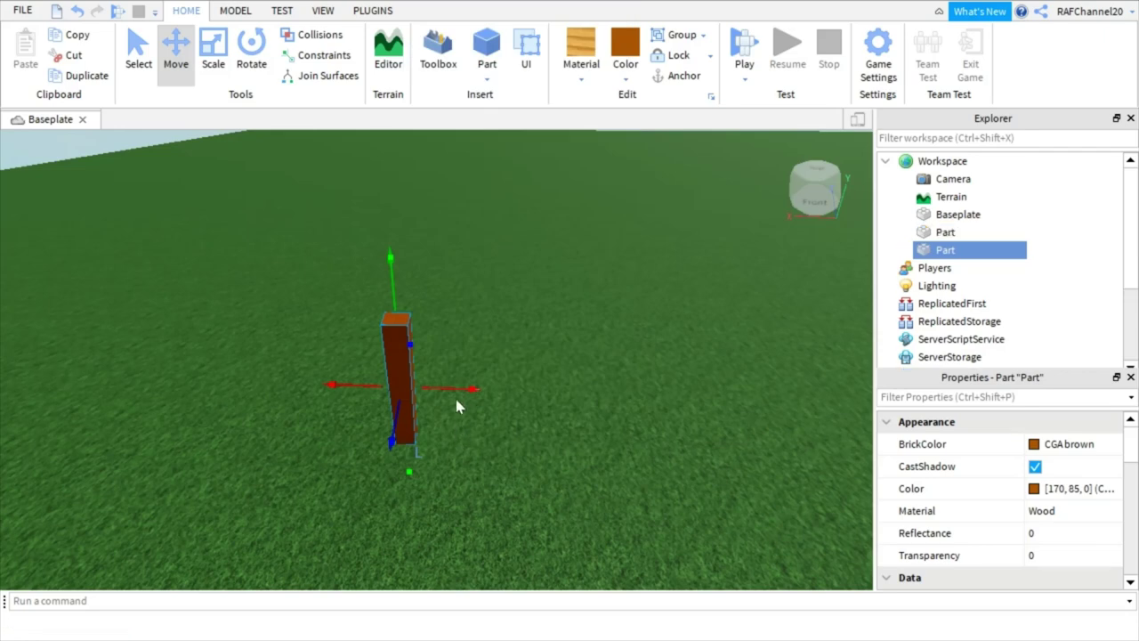
drag(464, 396, 597, 410)
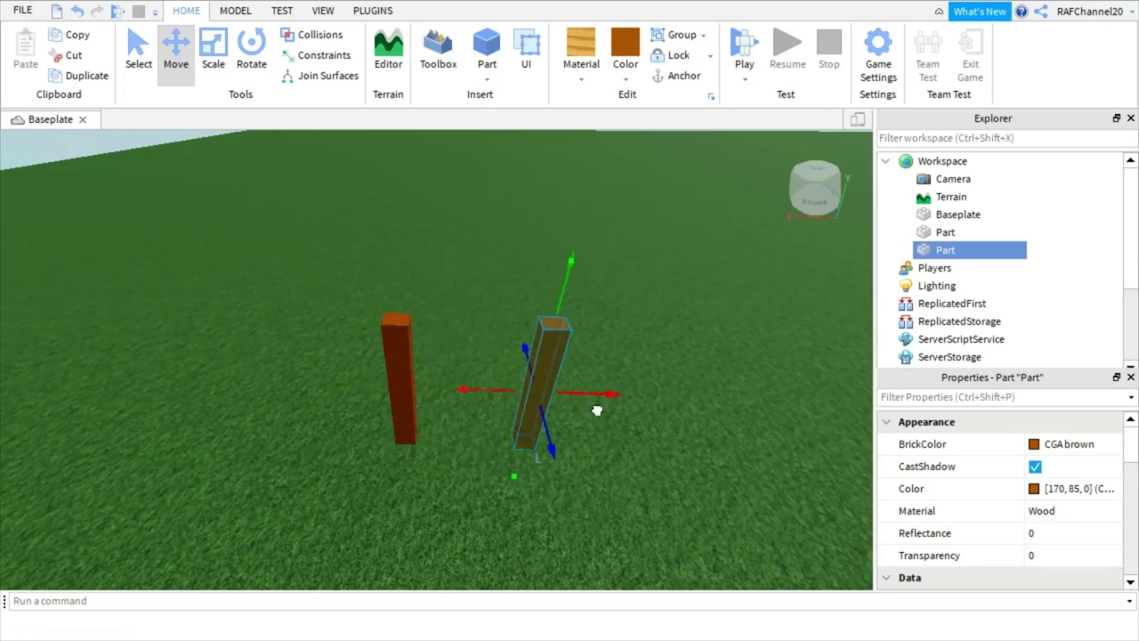
scroll(644, 354, up, 1)
right_drag(644, 358, 645, 358)
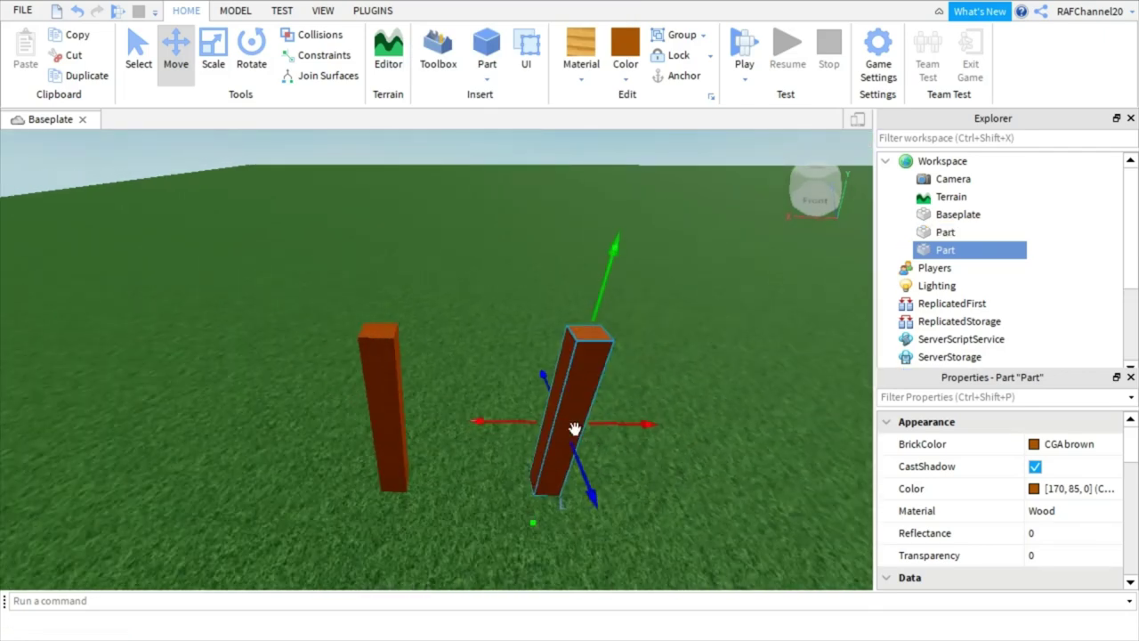
Duplicate the second post and scale the copy into a horizontal beam joining the tops of both posts
right_click(539, 435)
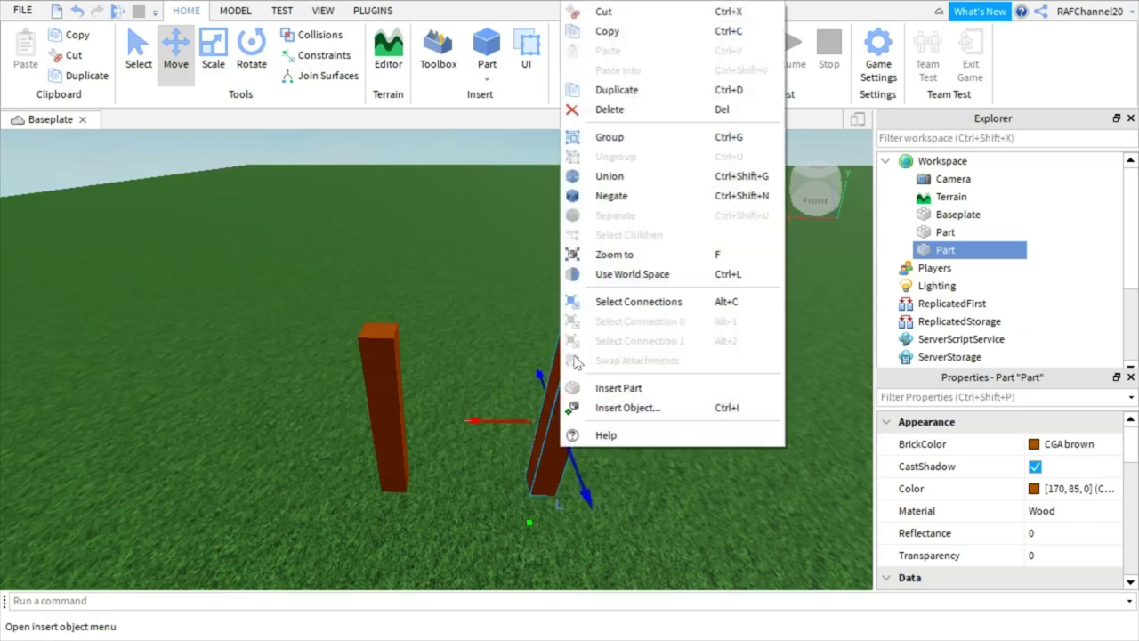
click(616, 90)
click(212, 54)
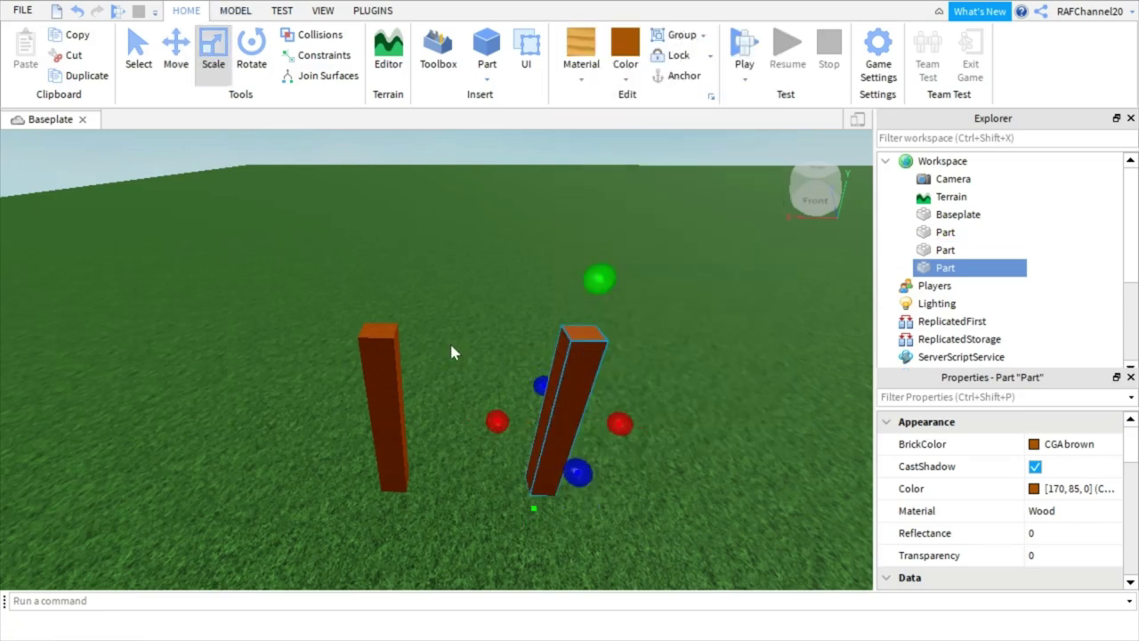
drag(498, 425, 324, 466)
drag(478, 470, 483, 399)
scroll(527, 411, up, 5)
right_drag(527, 411, 528, 413)
scroll(528, 413, down, 5)
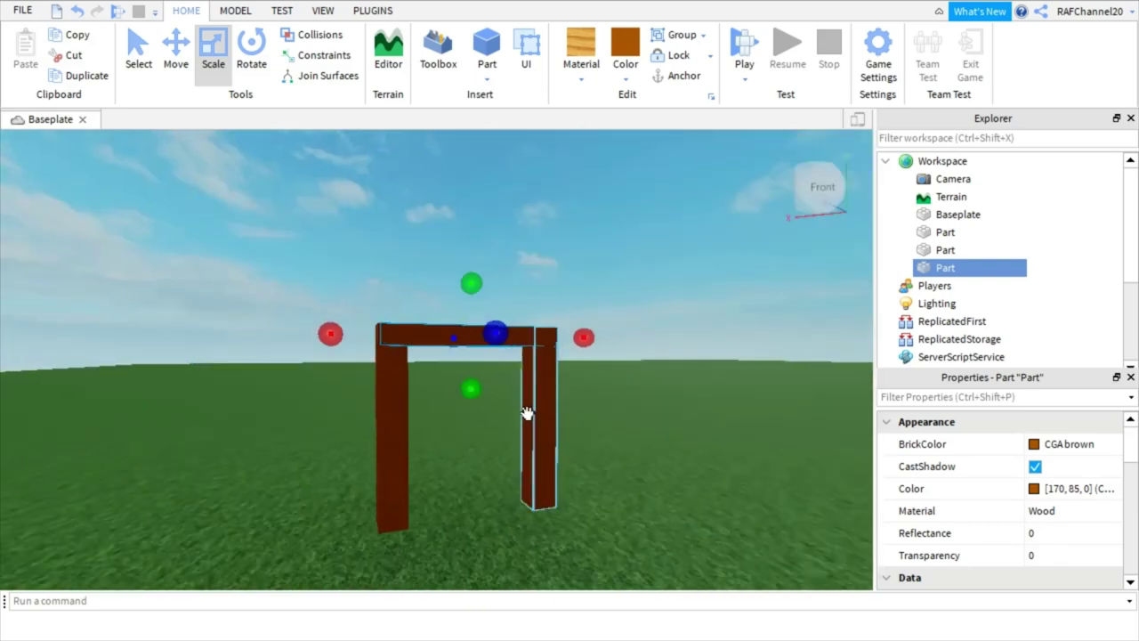
drag(478, 397, 479, 404)
Insert another block part and place it on the ground between the two frame posts
click(625, 241)
right_drag(625, 241, 625, 240)
key(s)
key(w)
key(w)
right_drag(635, 307, 636, 309)
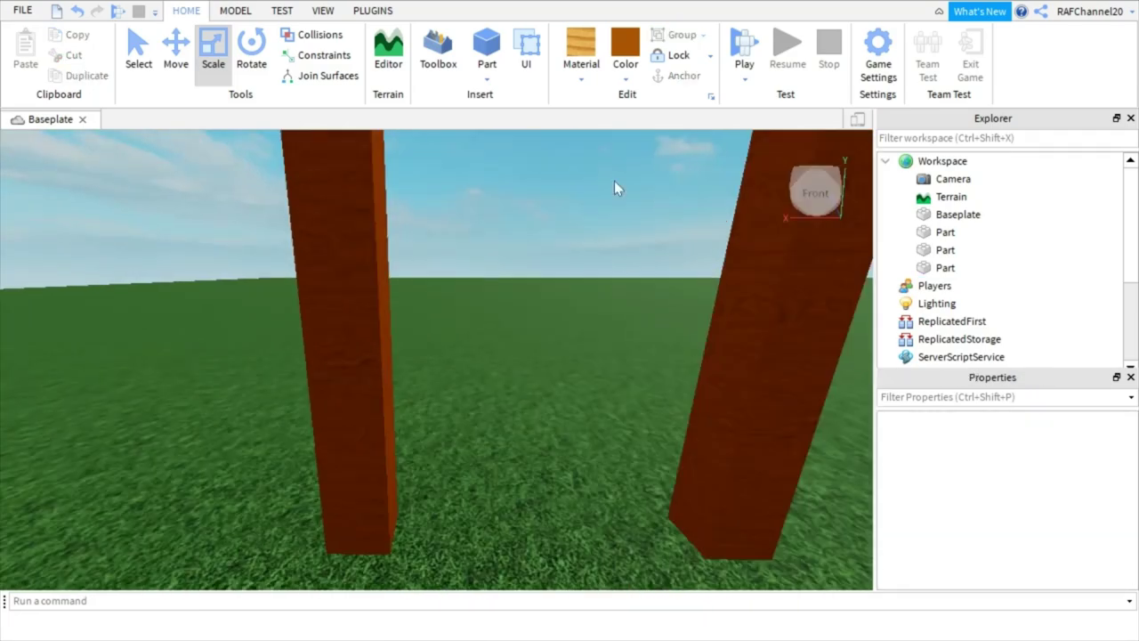
key(s)
key(w)
click(500, 60)
click(603, 238)
right_drag(603, 238, 603, 238)
key(w)
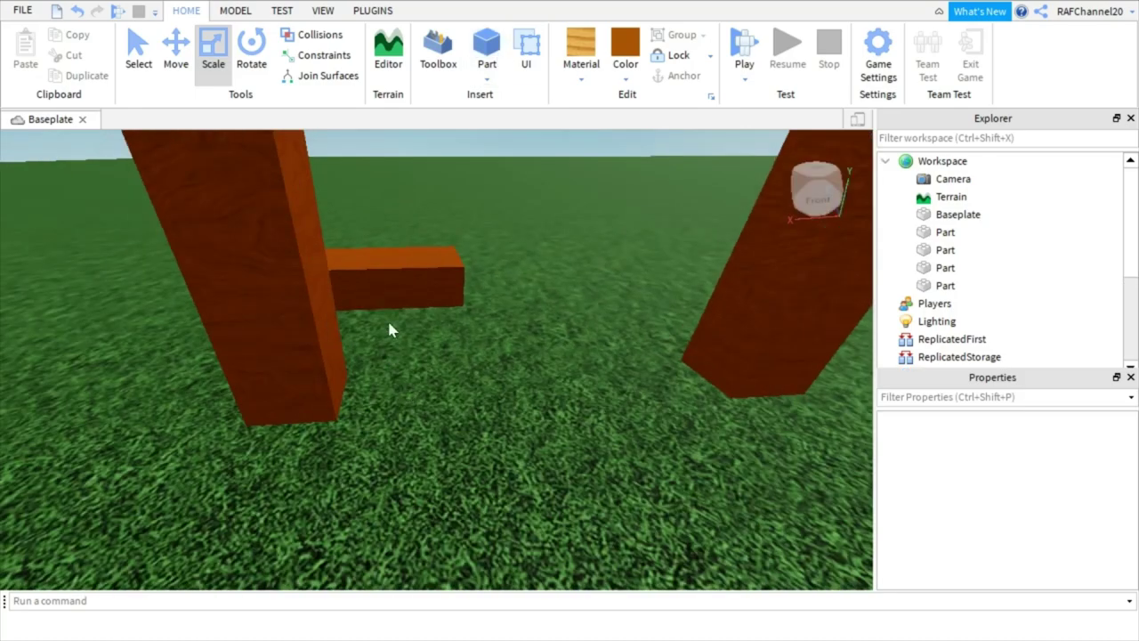
drag(394, 285, 477, 365)
Scale down the depth of the new block from both faces so it is thinner than the posts
key(d)
right_drag(511, 353, 511, 323)
key(s)
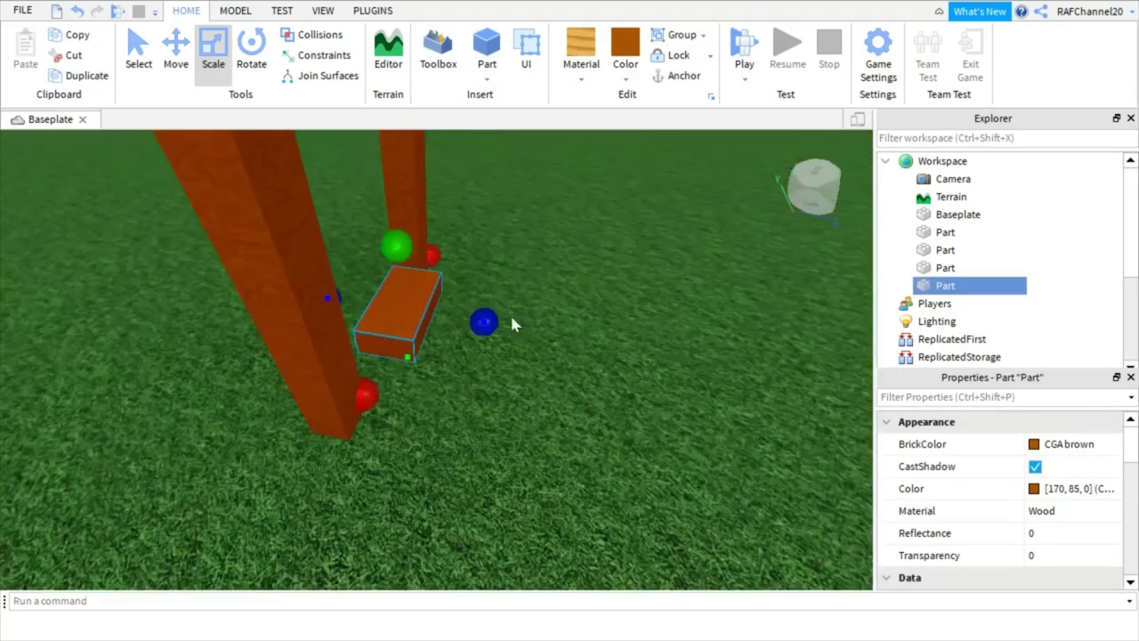
drag(472, 323, 443, 336)
right_drag(477, 333, 478, 340)
key(a)
key(s)
drag(433, 481, 442, 470)
key(d)
right_drag(482, 462, 482, 463)
Stretch the thin block sideways in both directions to fill the gap between the frame posts
drag(610, 315, 652, 317)
key(a)
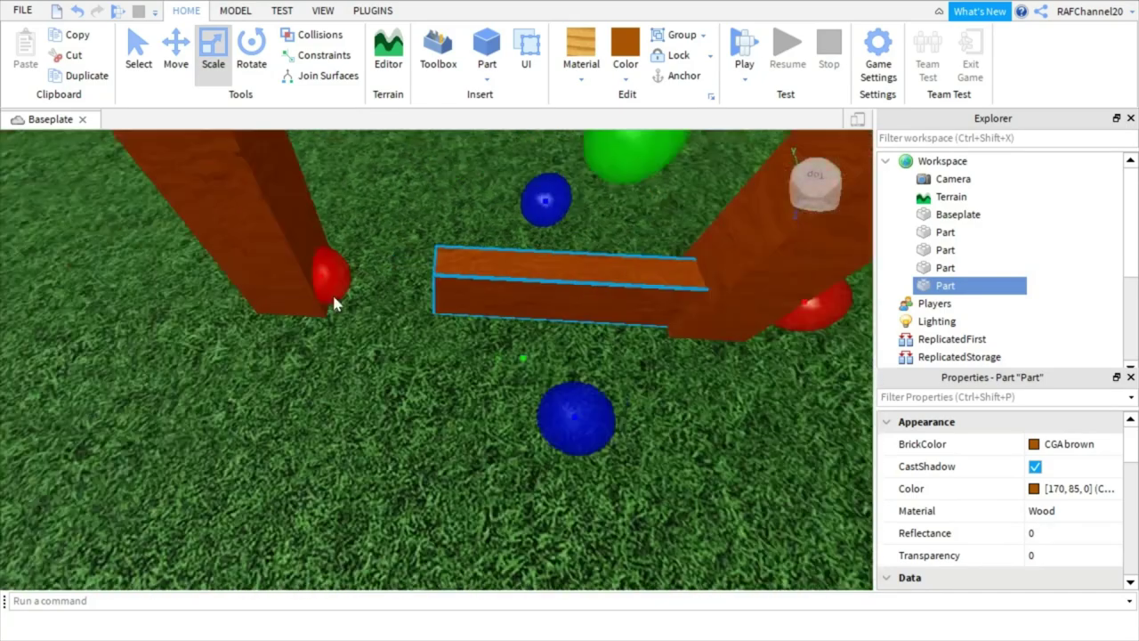
drag(409, 282, 291, 292)
key(s)
right_drag(430, 337, 433, 338)
drag(458, 347, 458, 330)
Change the lower door panel's color to Smoky grey
right_drag(613, 401, 632, 383)
key(w)
key(s)
key(w)
key(s)
key(d)
key(w)
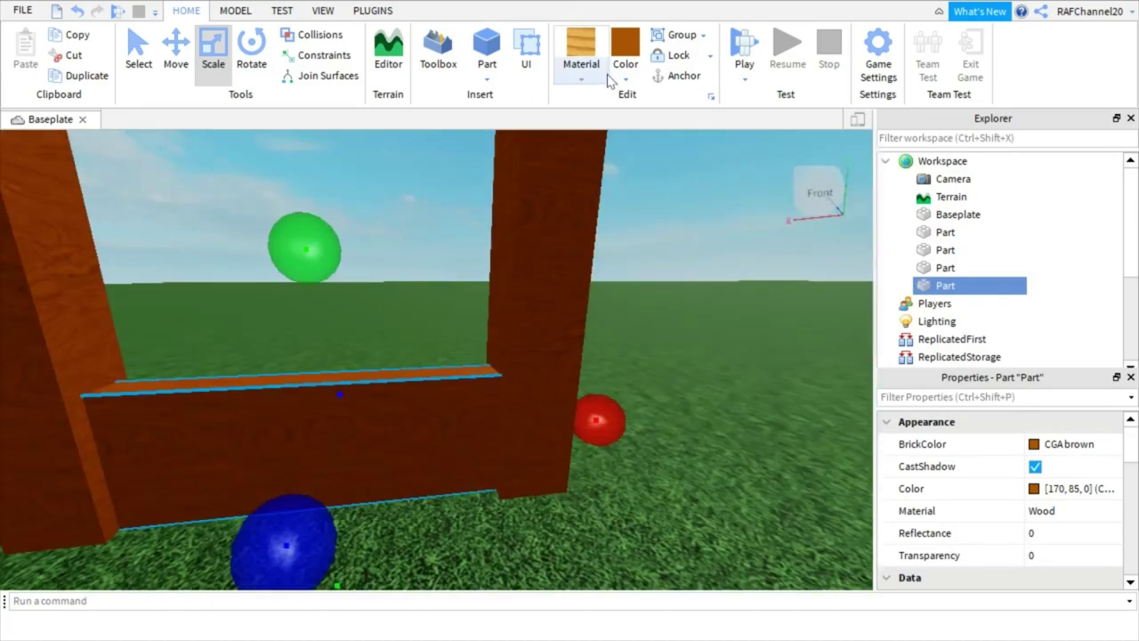
click(629, 77)
click(813, 393)
key(s)
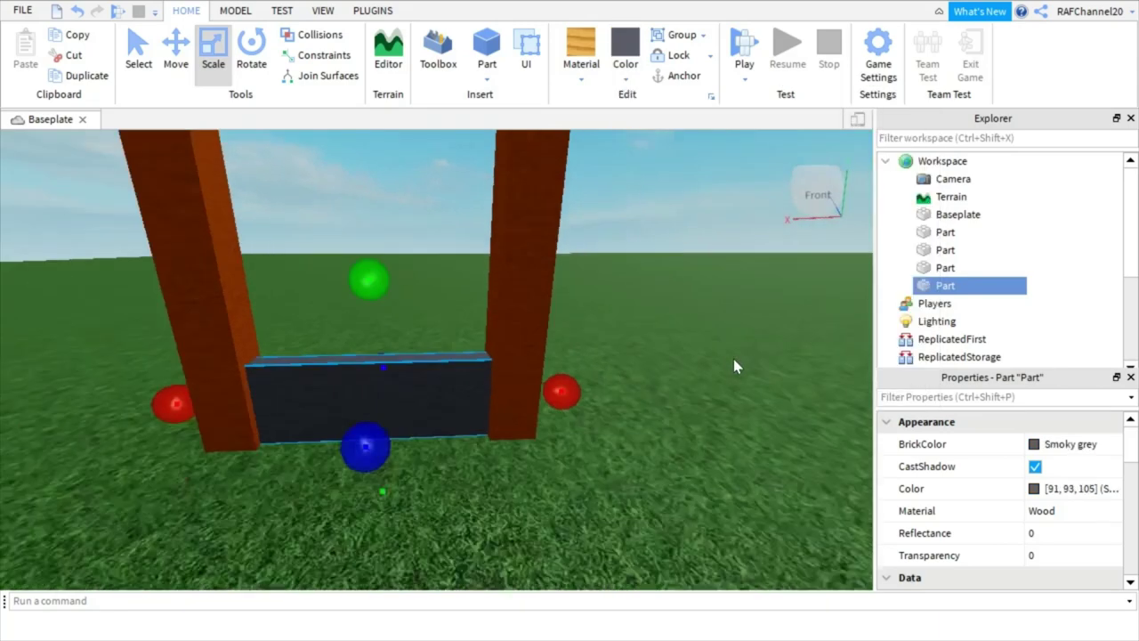
Apply the Smoky grey color to both frame posts and the top beam
key(w)
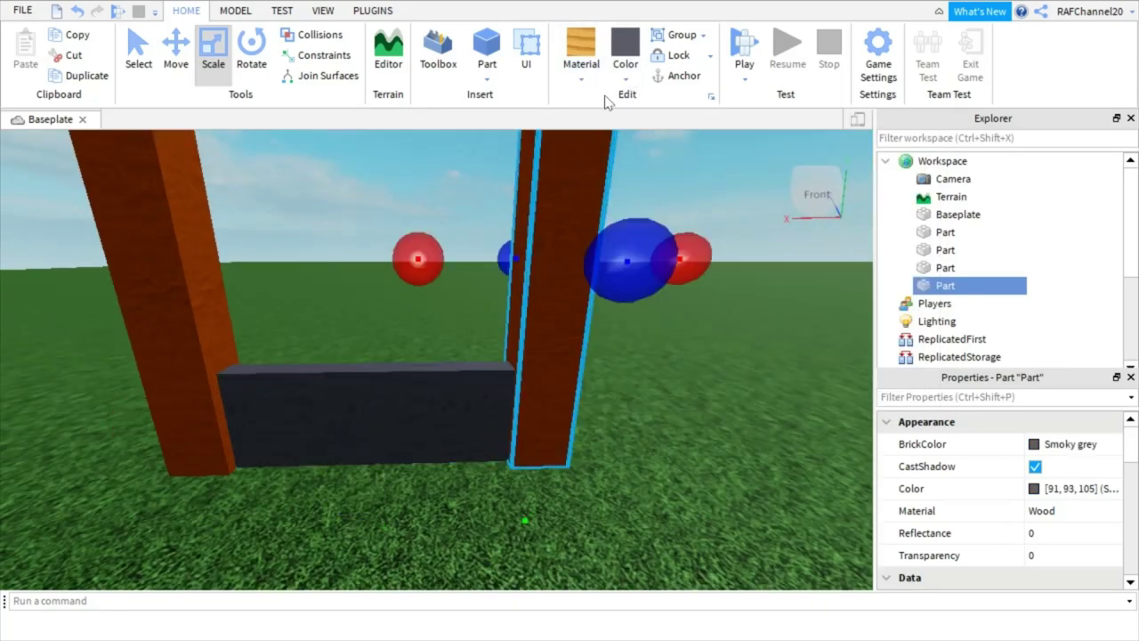
click(628, 52)
right_drag(456, 161, 507, 201)
key(s)
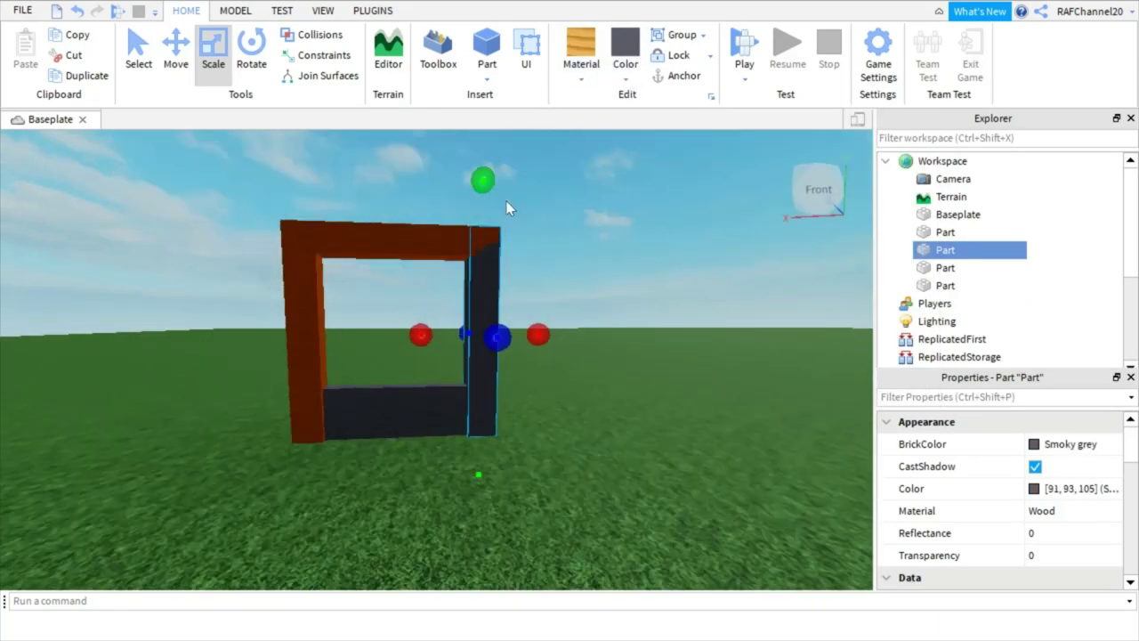
click(475, 233)
click(297, 323)
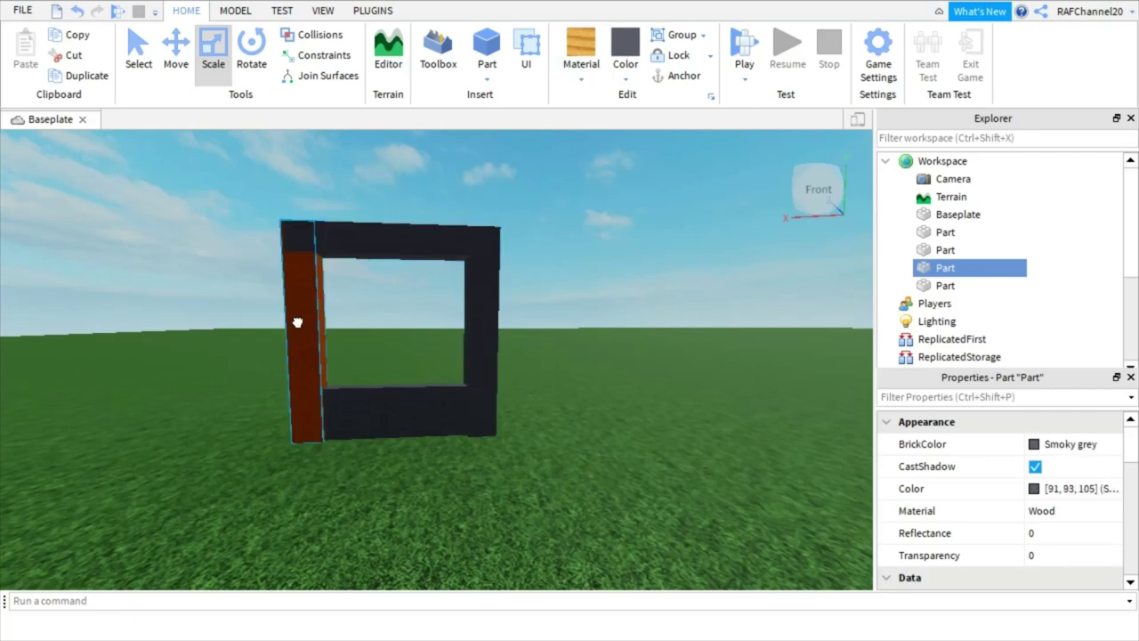
click(730, 279)
Recolor the lower door panel Mid gray so it contrasts with the dark frame
right_drag(730, 278, 697, 354)
key(w)
click(614, 356)
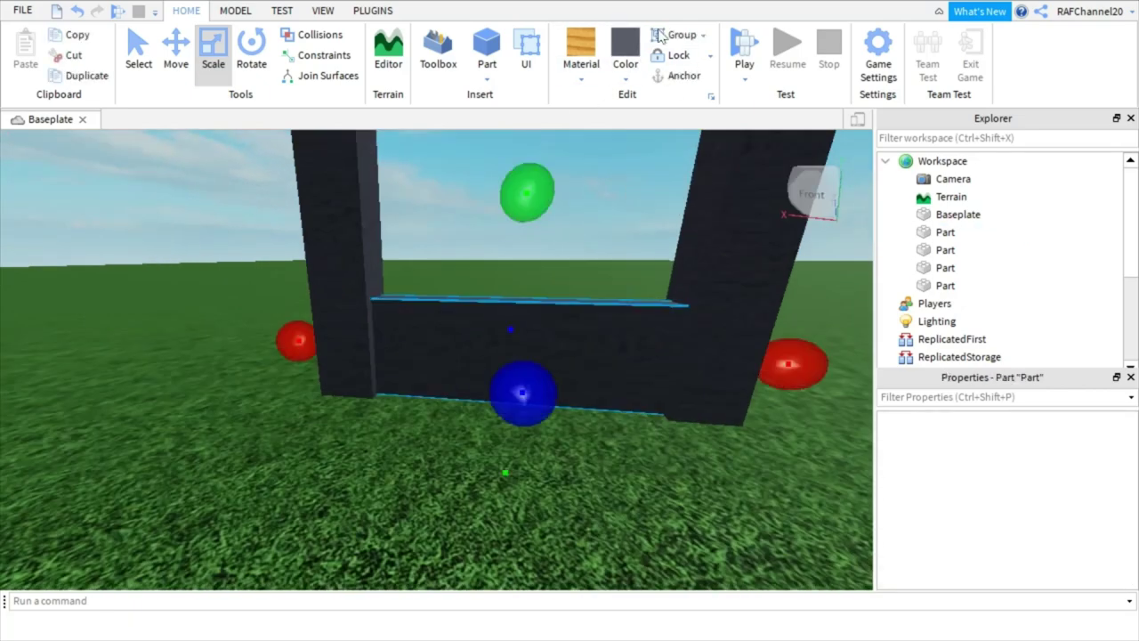
click(625, 75)
click(715, 392)
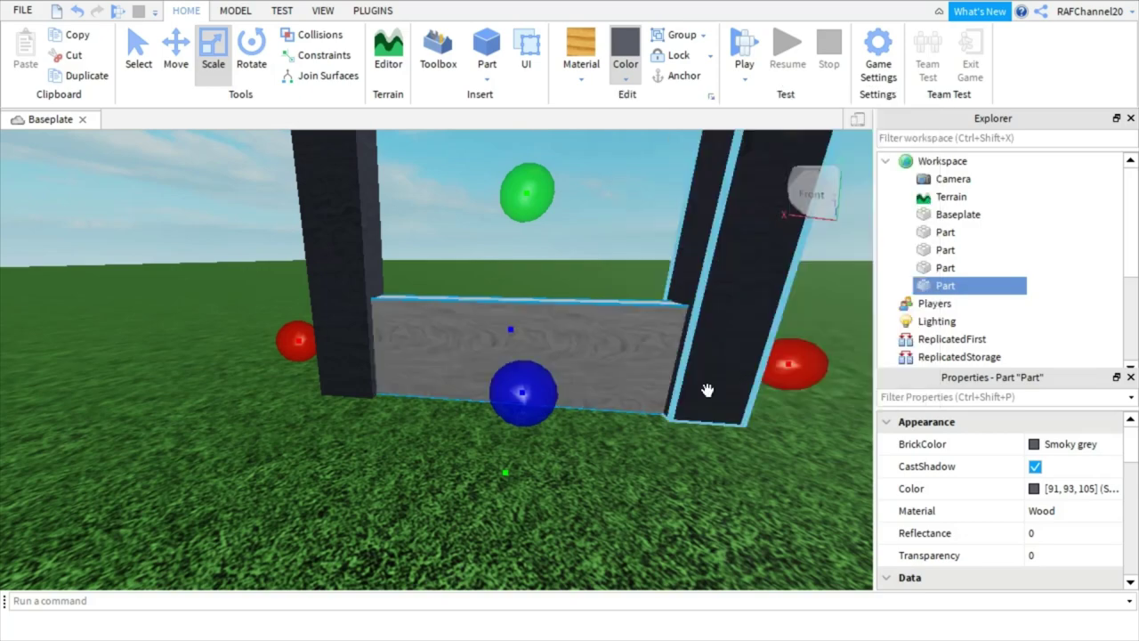
click(530, 473)
right_drag(530, 472, 534, 490)
key(s)
click(525, 345)
right_drag(583, 420, 585, 414)
key(s)
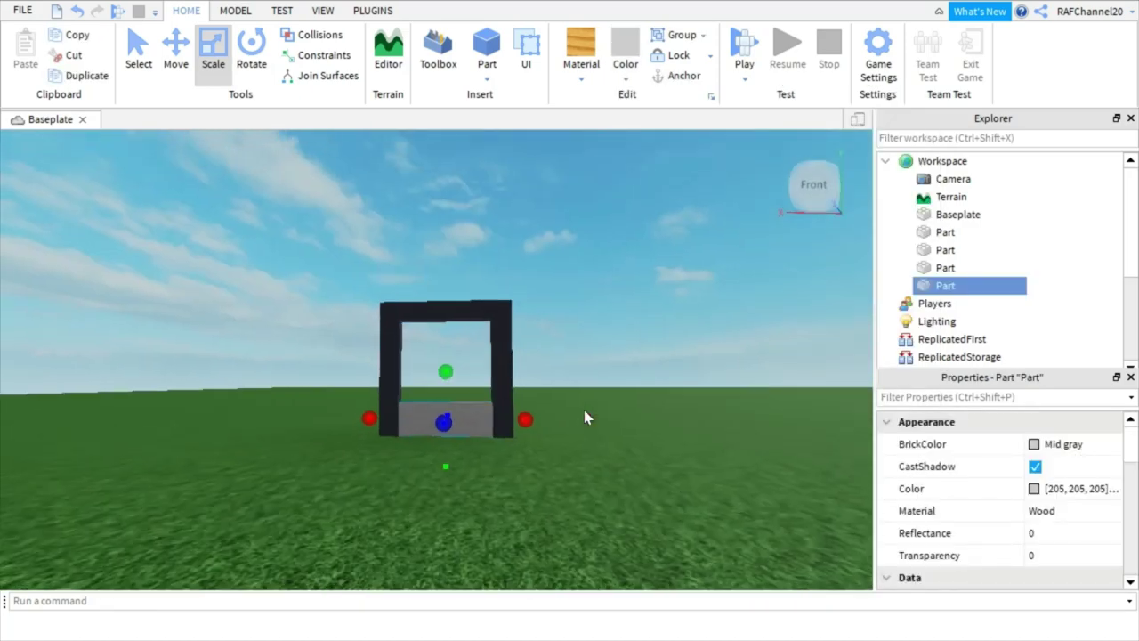
Adjust the lower panel's height so it fills about the bottom third of the door frame
key(w)
drag(444, 412, 476, 202)
click(727, 341)
key(s)
right_drag(727, 340, 565, 374)
key(w)
key(w)
click(391, 378)
key(s)
drag(507, 216, 514, 363)
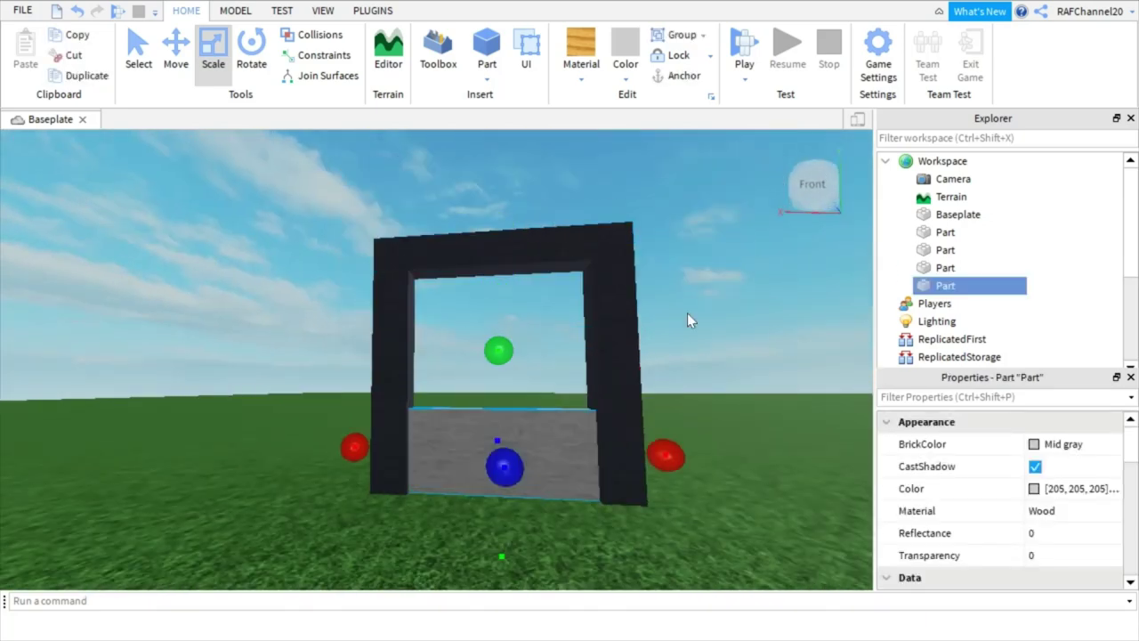
Insert another block part and place it on top of the lower door panel inside the frame
click(689, 315)
key(w)
right_drag(689, 315, 714, 337)
key(s)
key(w)
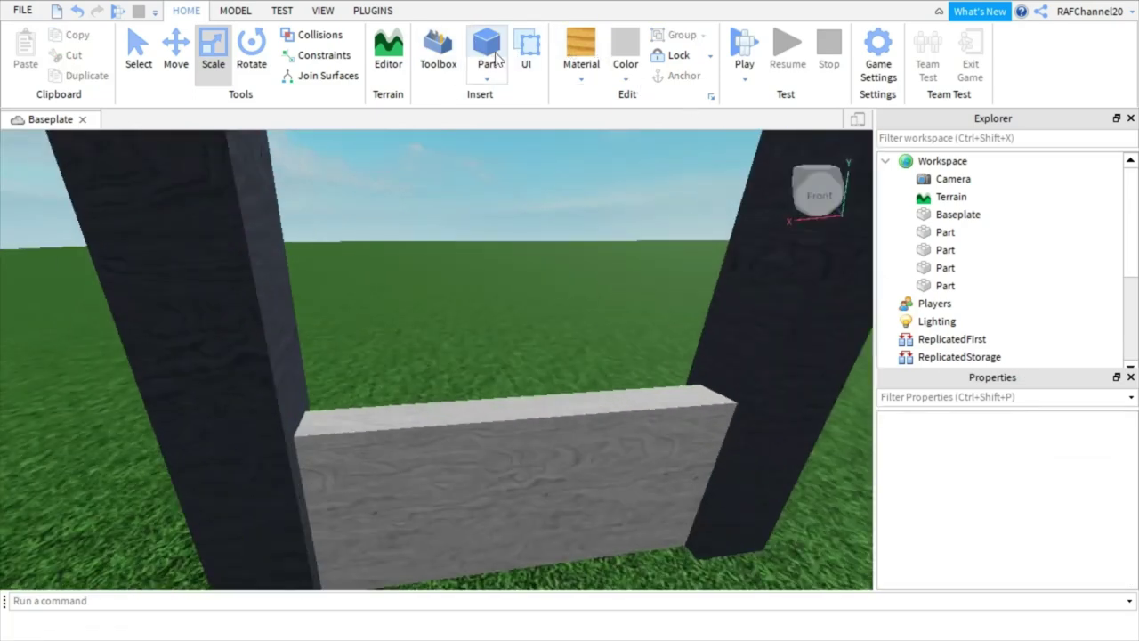
click(497, 59)
drag(437, 346, 539, 375)
right_drag(539, 375, 544, 450)
key(w)
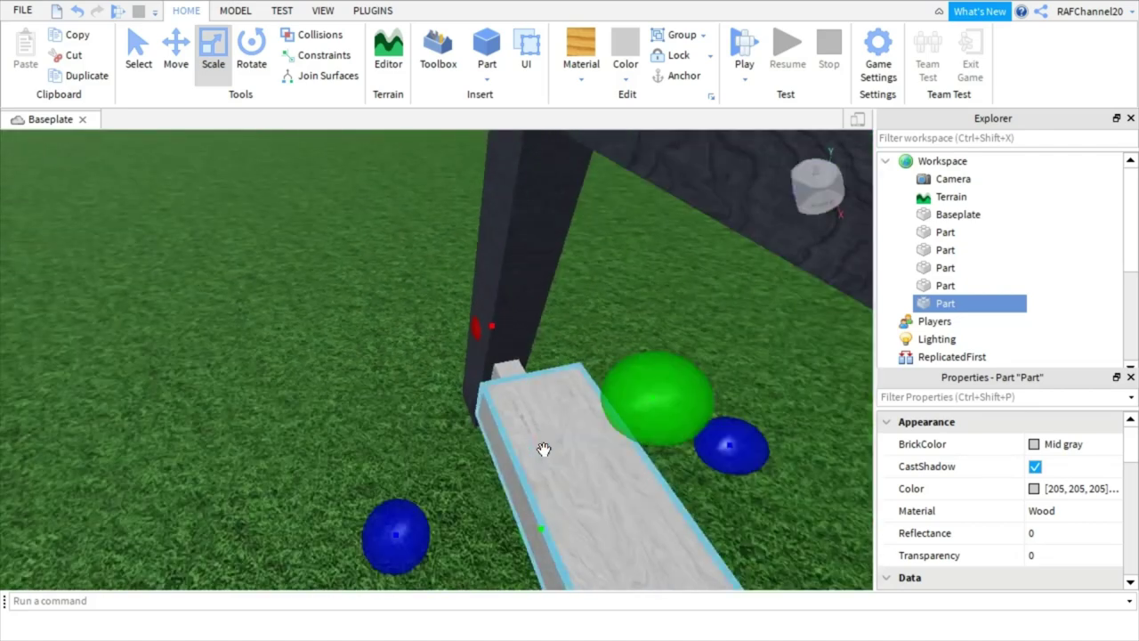
Scale down the depth of the new block from both faces to make it a thin upper panel
drag(392, 532, 449, 518)
right_drag(449, 517, 476, 427)
drag(467, 434, 443, 446)
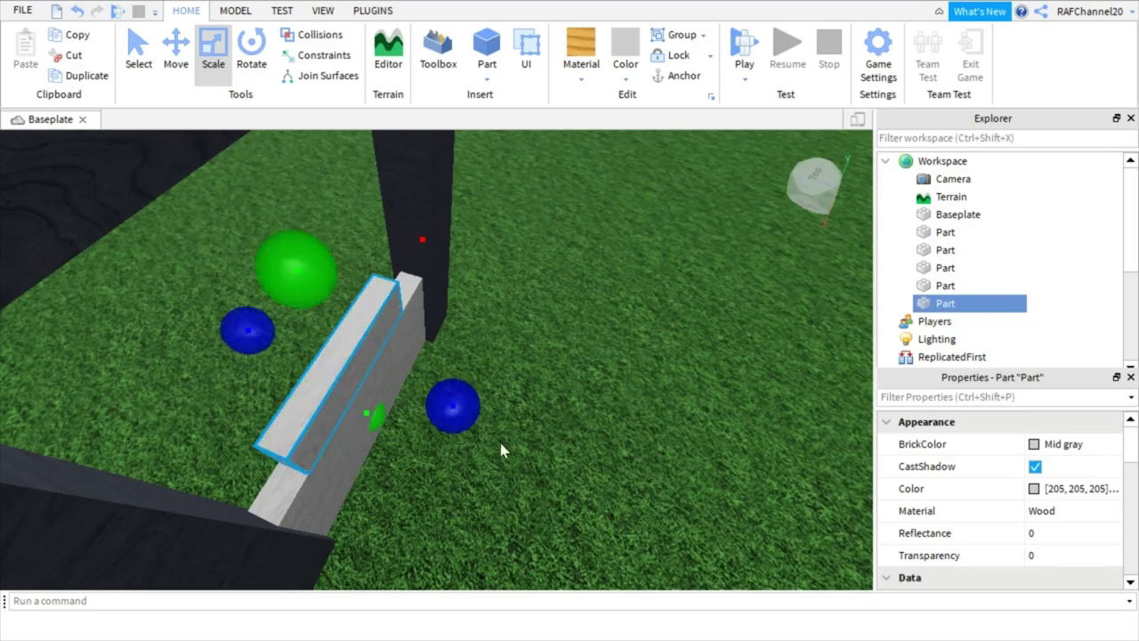
right_drag(501, 445, 504, 442)
scroll(534, 409, down, 4)
scroll(553, 358, up, 3)
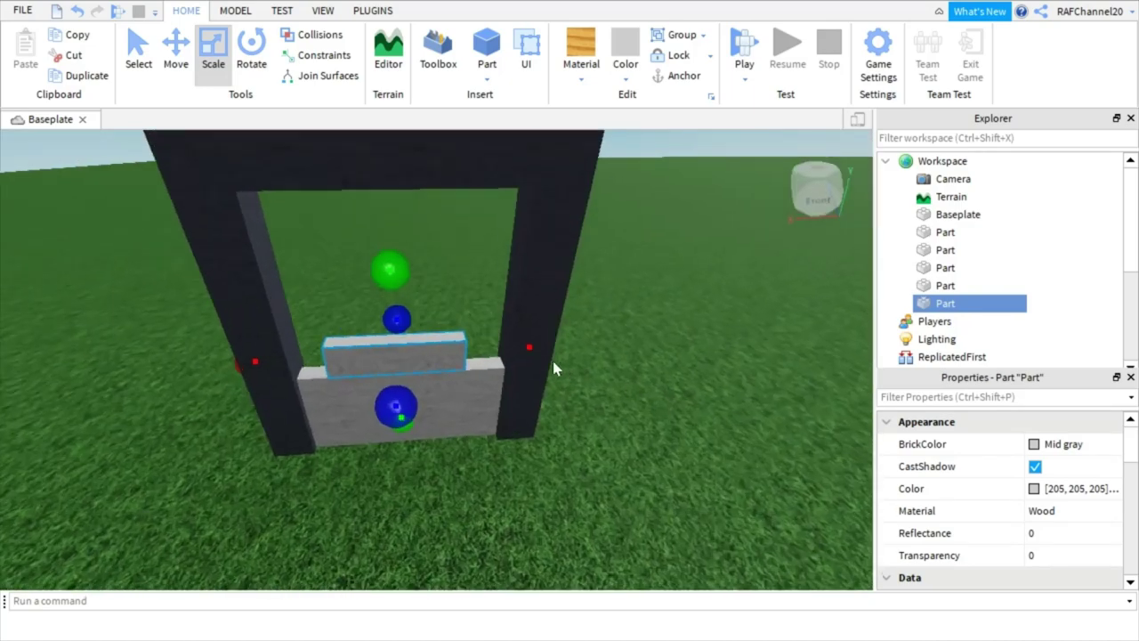
Stretch the upper panel upward inside the frame opening and raise its bottom edge above the lower panel
right_drag(534, 389, 464, 357)
scroll(463, 357, down, 3)
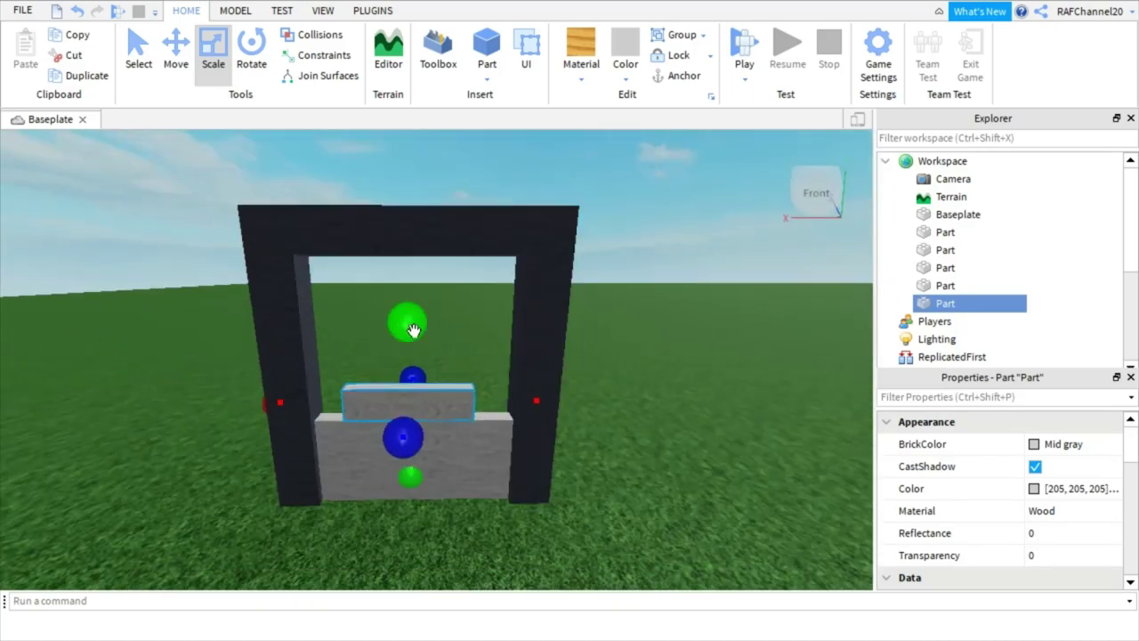
drag(412, 329, 424, 242)
scroll(547, 379, up, 3)
right_drag(547, 379, 541, 387)
scroll(542, 386, down, 4)
drag(415, 502, 422, 483)
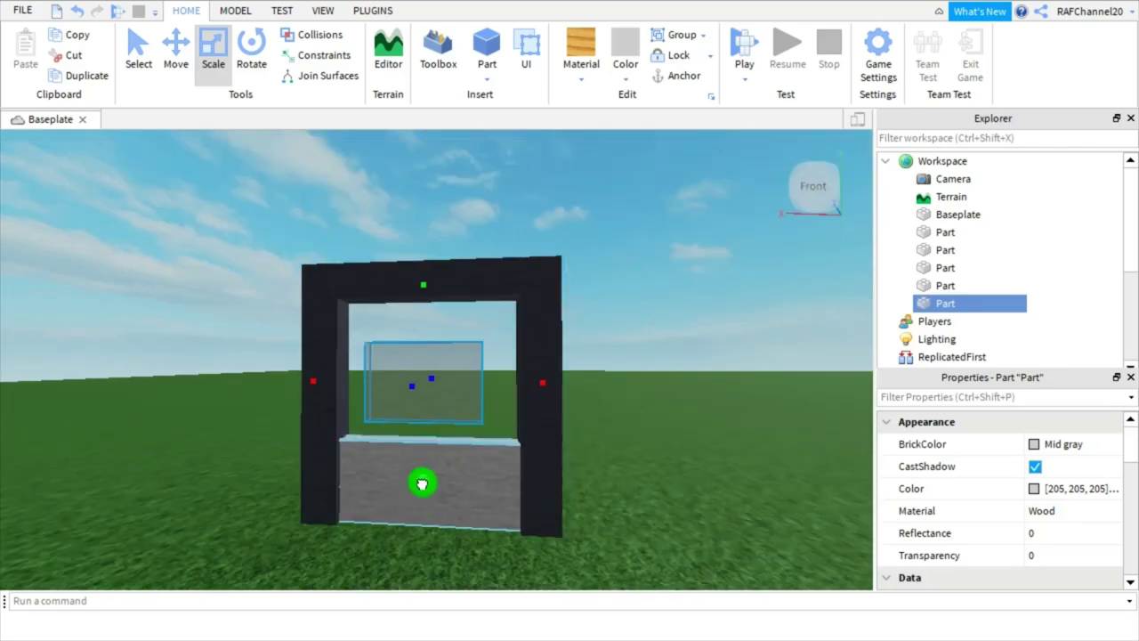
Stretch the upper panel's top edge slightly higher inside the frame opening
drag(423, 282, 422, 281)
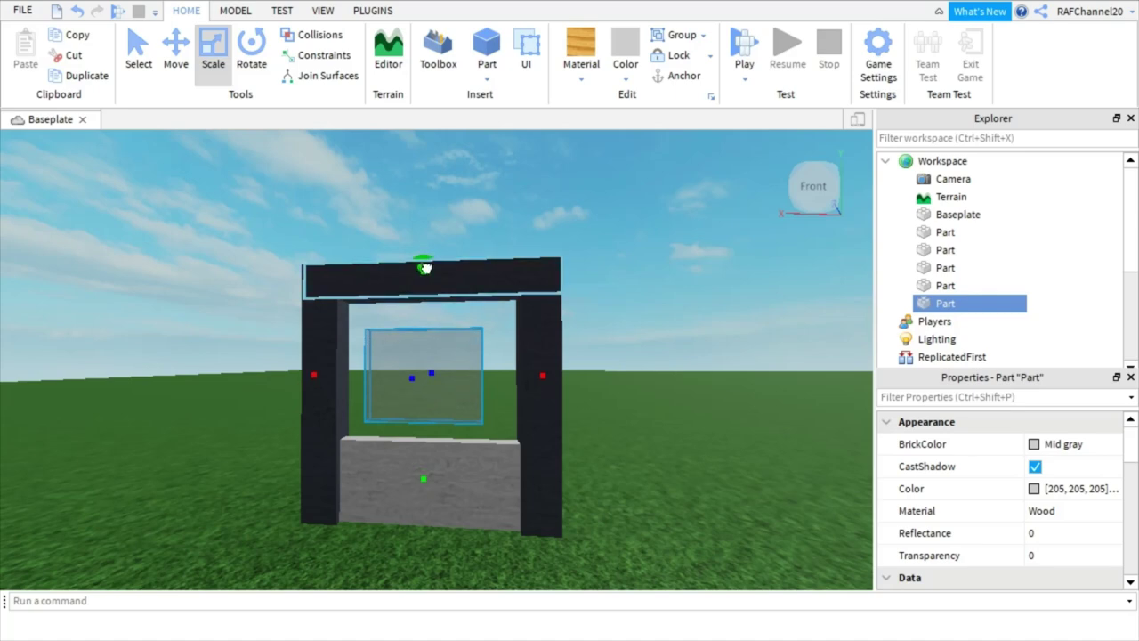
click(483, 483)
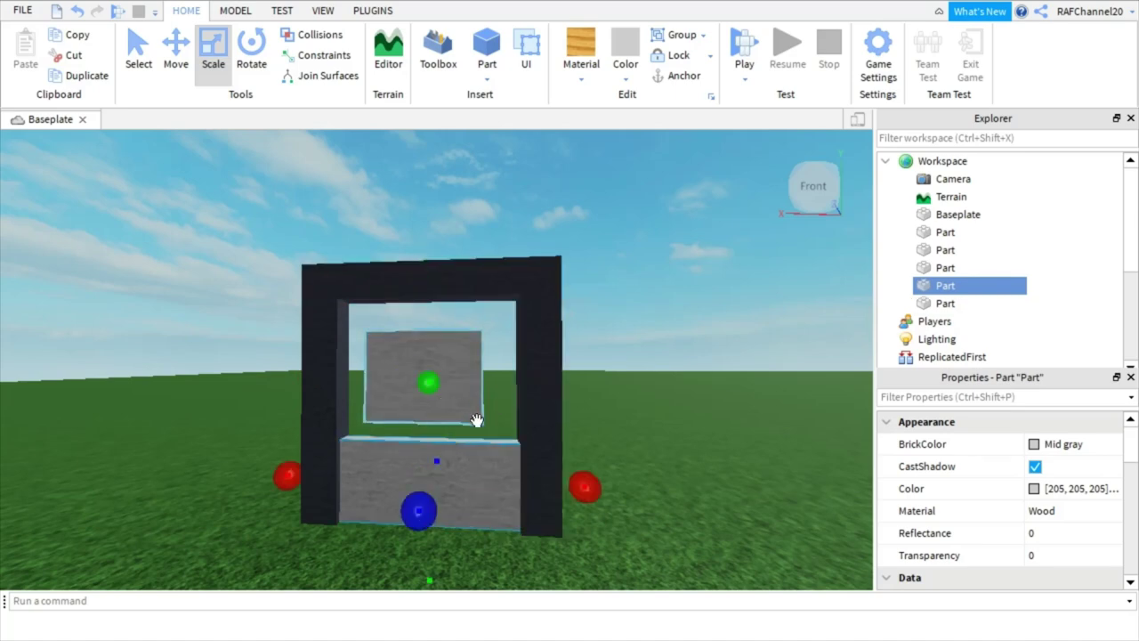
scroll(477, 420, up, 3)
right_drag(465, 341, 466, 374)
Set the upper panel's transparency to 0.75 and change its material to Plastic
click(489, 321)
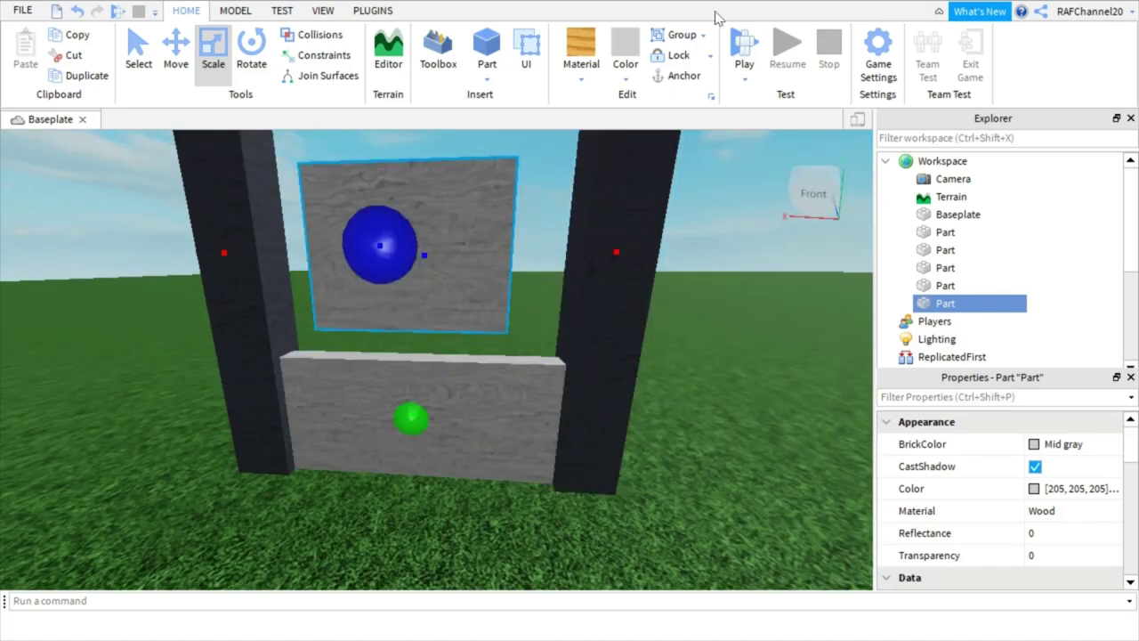
key(a)
right_drag(602, 211, 601, 211)
key(d)
key(w)
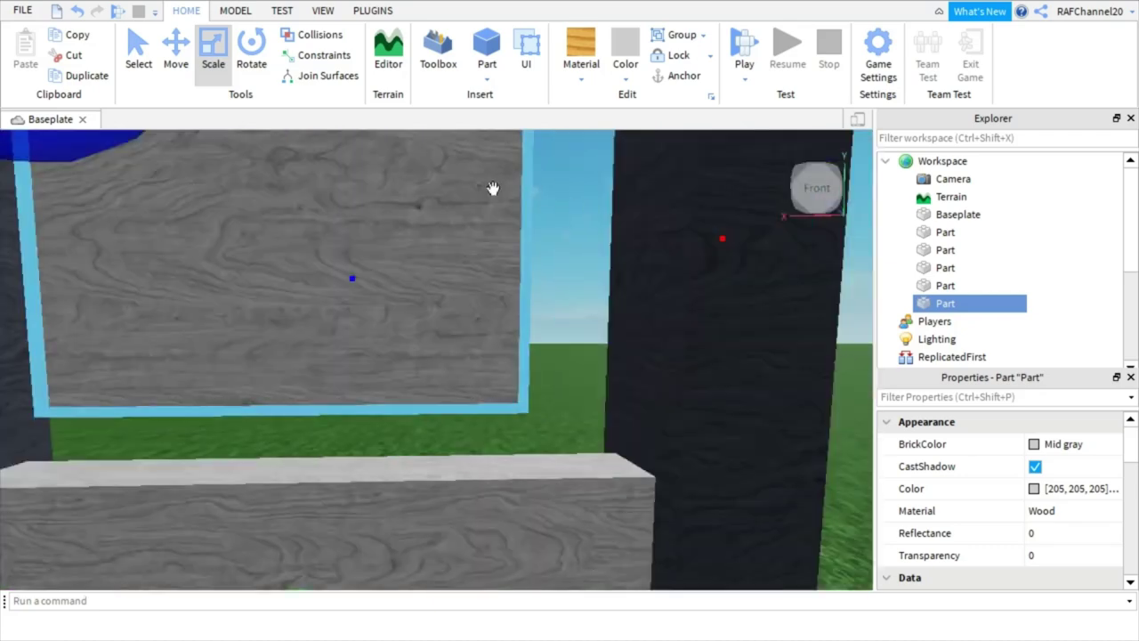
key(s)
key(a)
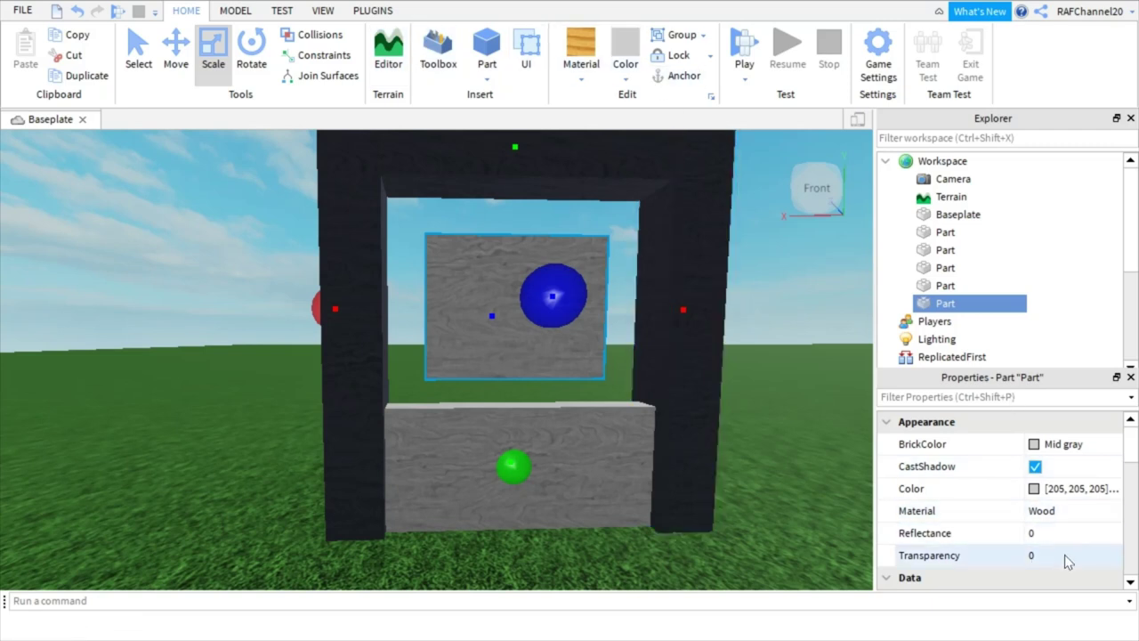
drag(1094, 561, 1108, 556)
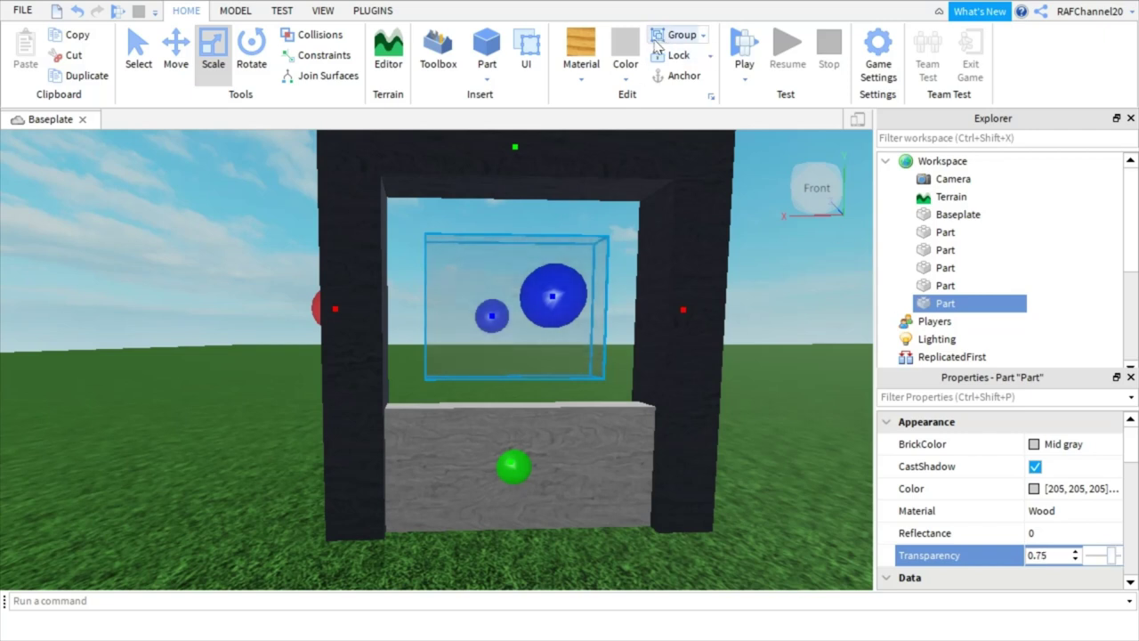
click(601, 77)
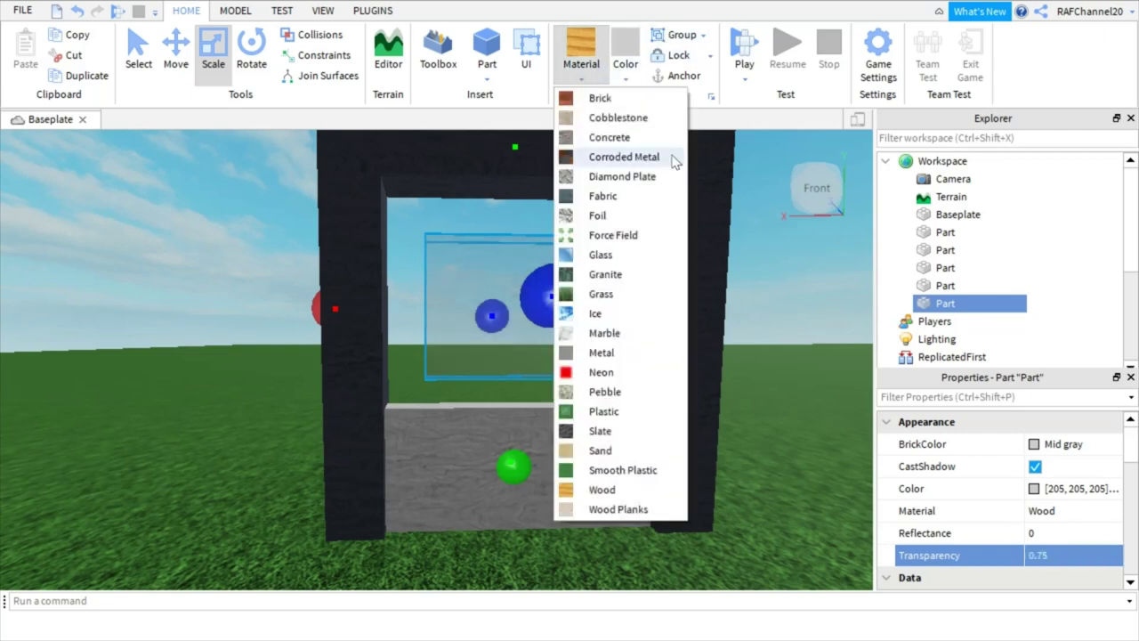
click(635, 416)
Stretch the lower wood panel upward until it meets the bottom edge of the transparent panel
click(585, 464)
scroll(564, 311, up, 3)
drag(605, 289, 605, 290)
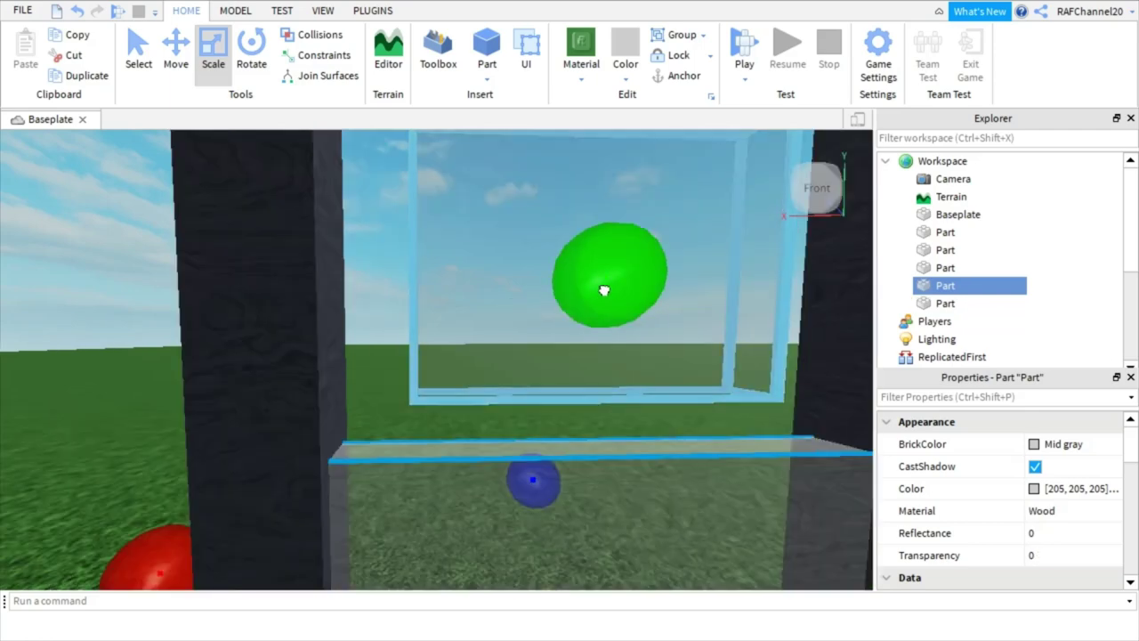
scroll(618, 234, down, 6)
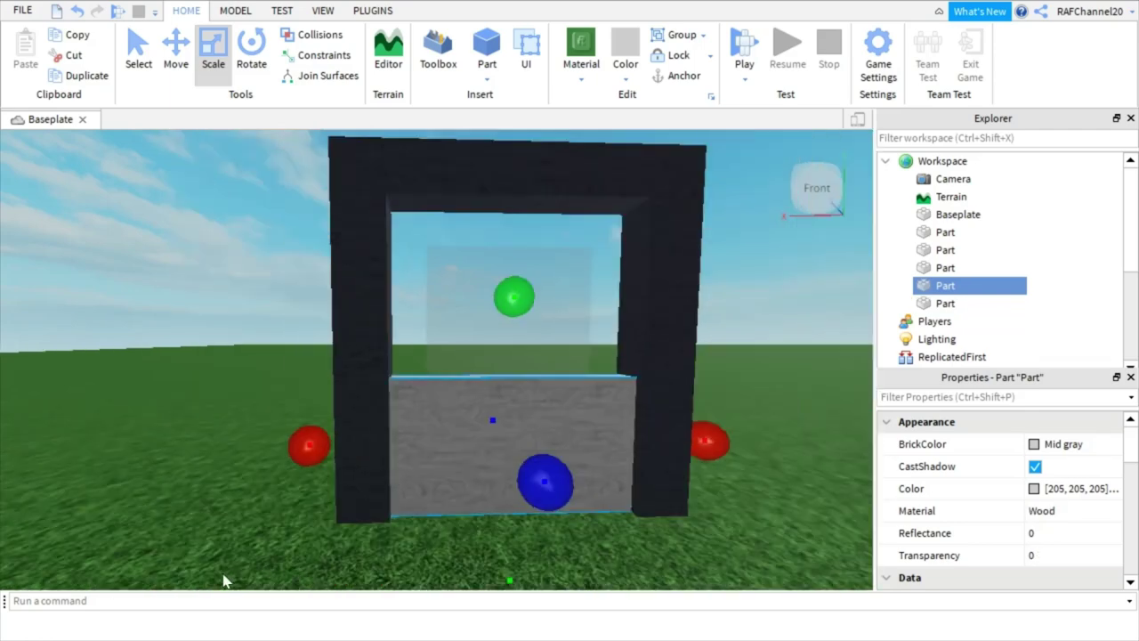
click(498, 316)
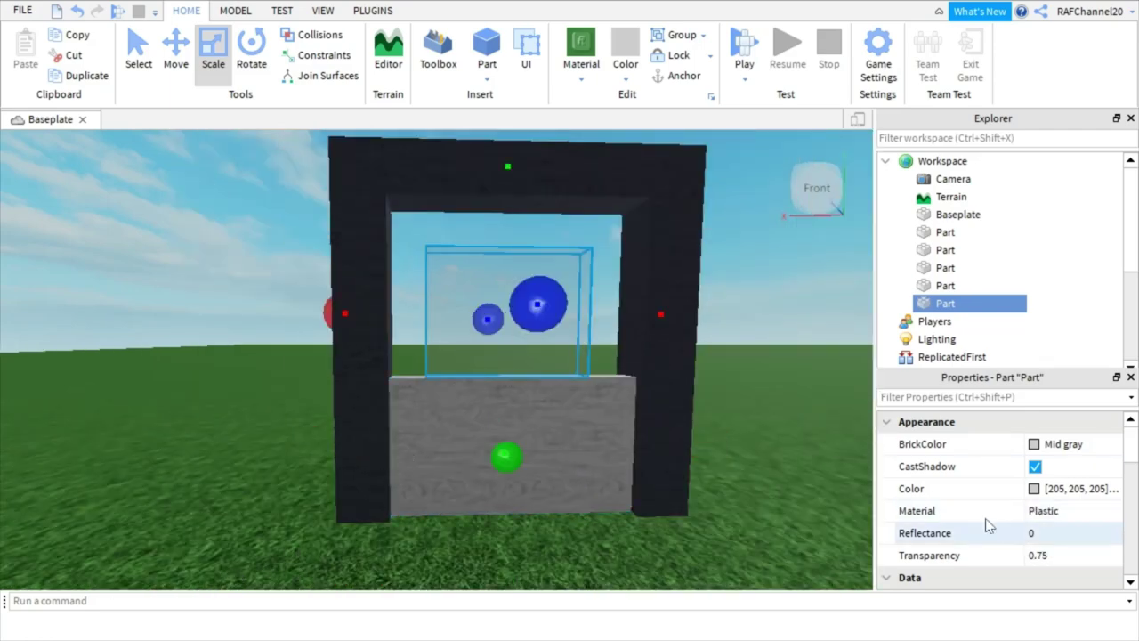
scroll(996, 534, down, 6)
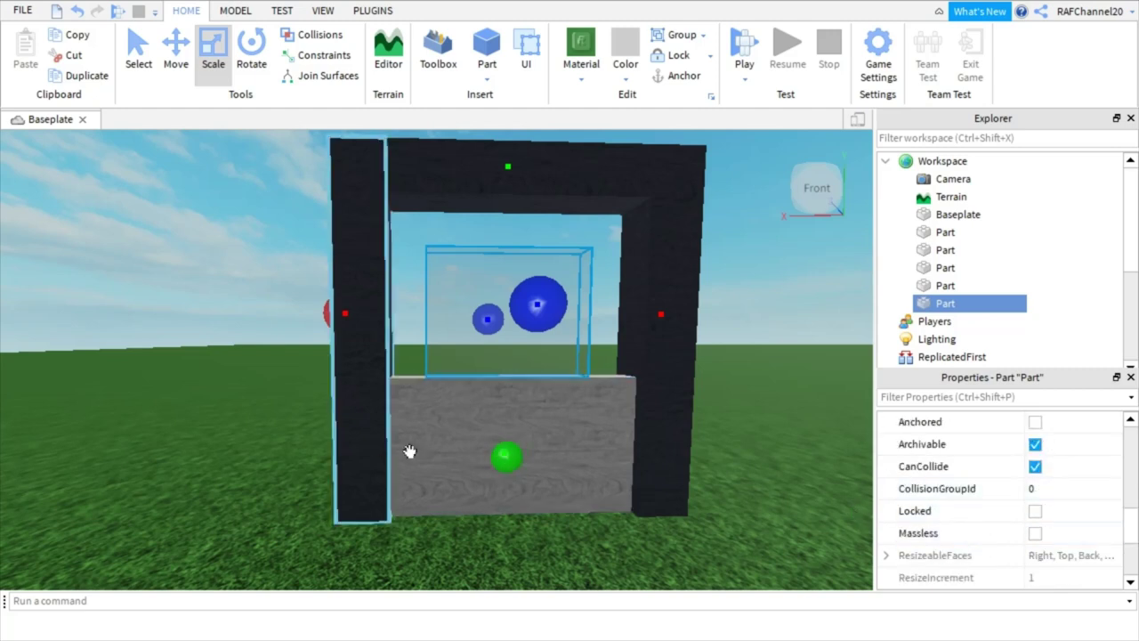
Duplicate the lower panel and narrow the copy to a thin strip beside the left frame post
click(483, 430)
right_click(518, 409)
click(576, 89)
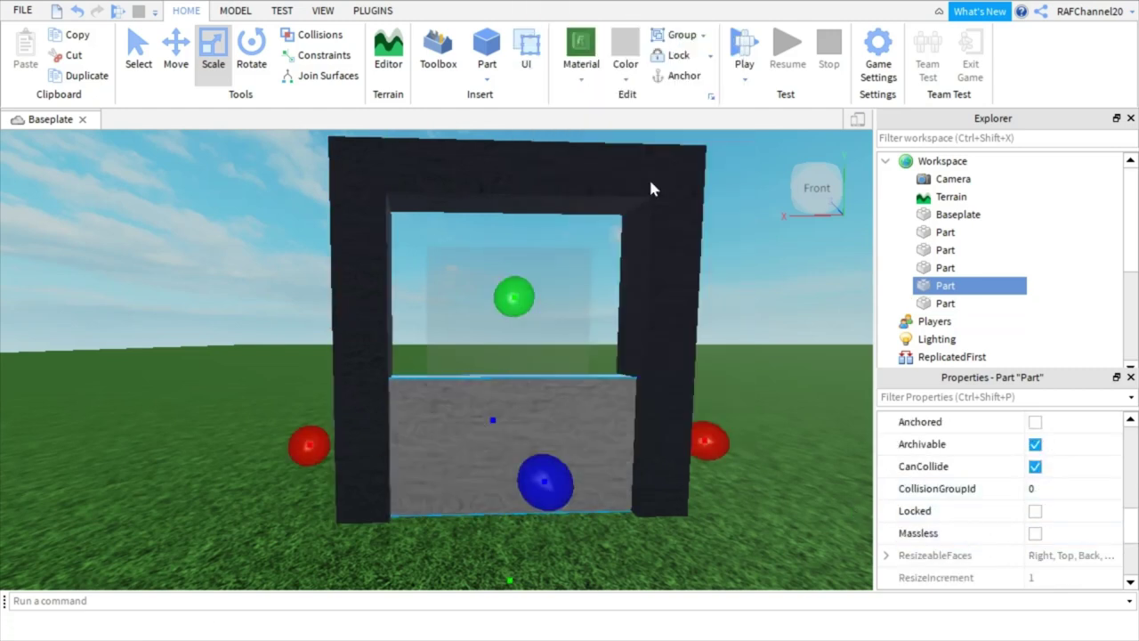
drag(712, 445, 438, 463)
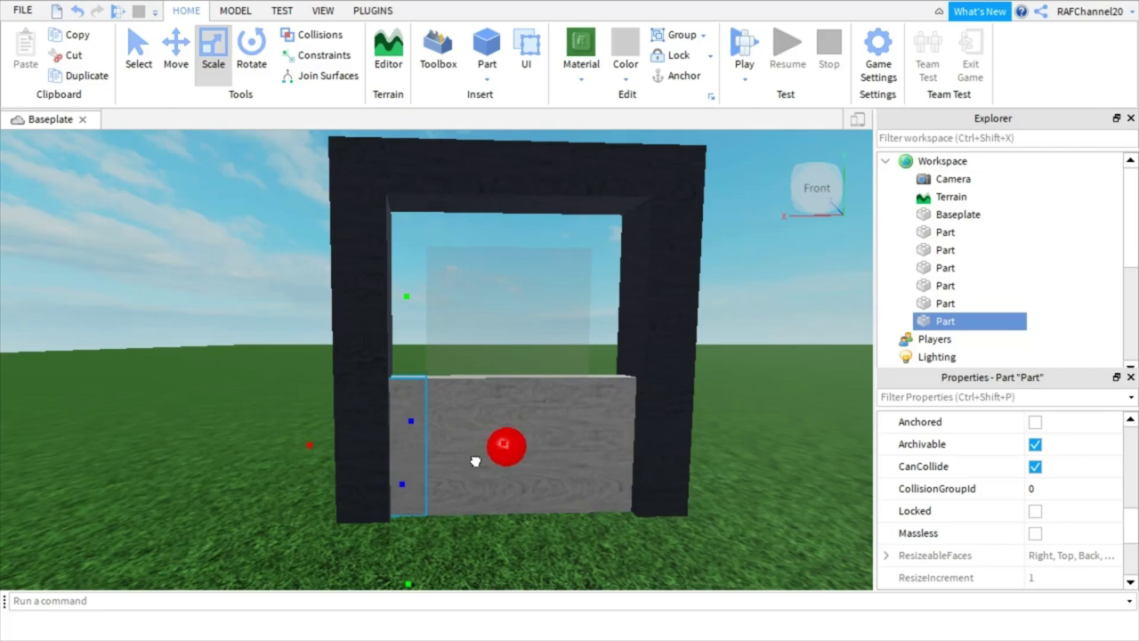
Stretch the narrow strip upward until it reaches the underside of the frame's top beam
drag(406, 297, 441, 243)
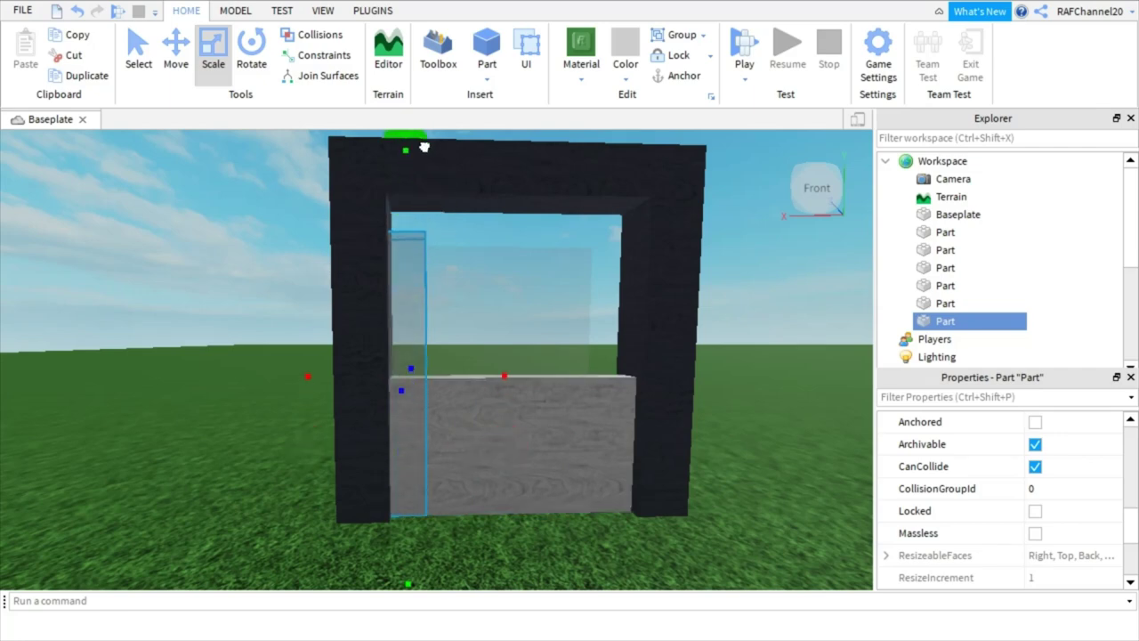
drag(424, 147, 425, 148)
scroll(449, 197, down, 3)
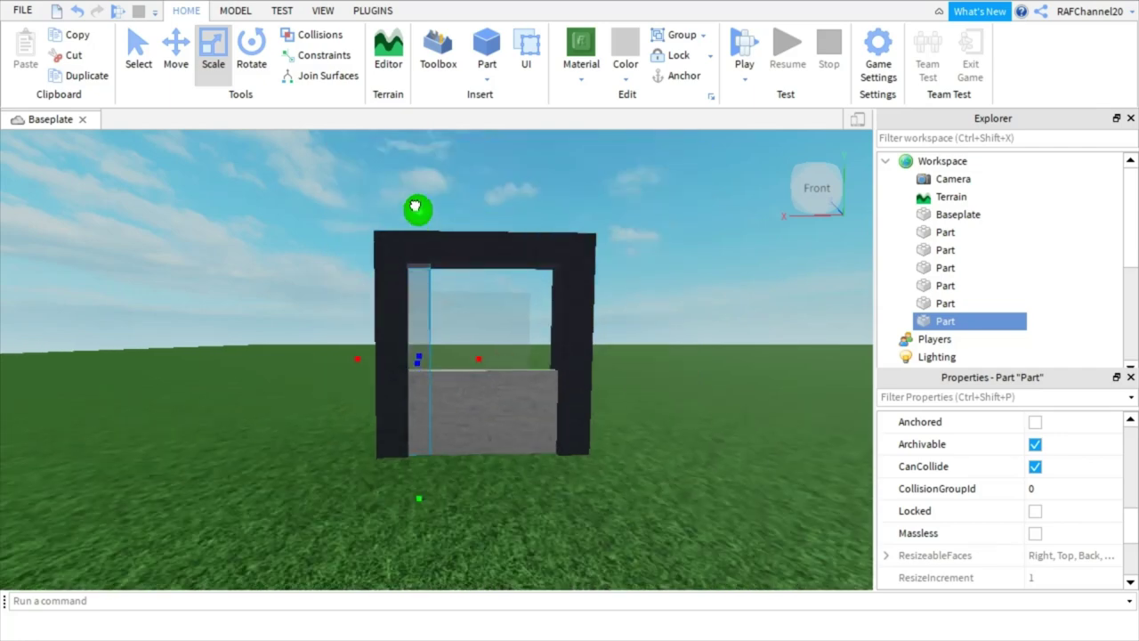
drag(416, 205, 417, 207)
scroll(533, 242, up, 3)
Duplicate the tall strip and move the copy across the door to the opposite side of the window
right_click(439, 283)
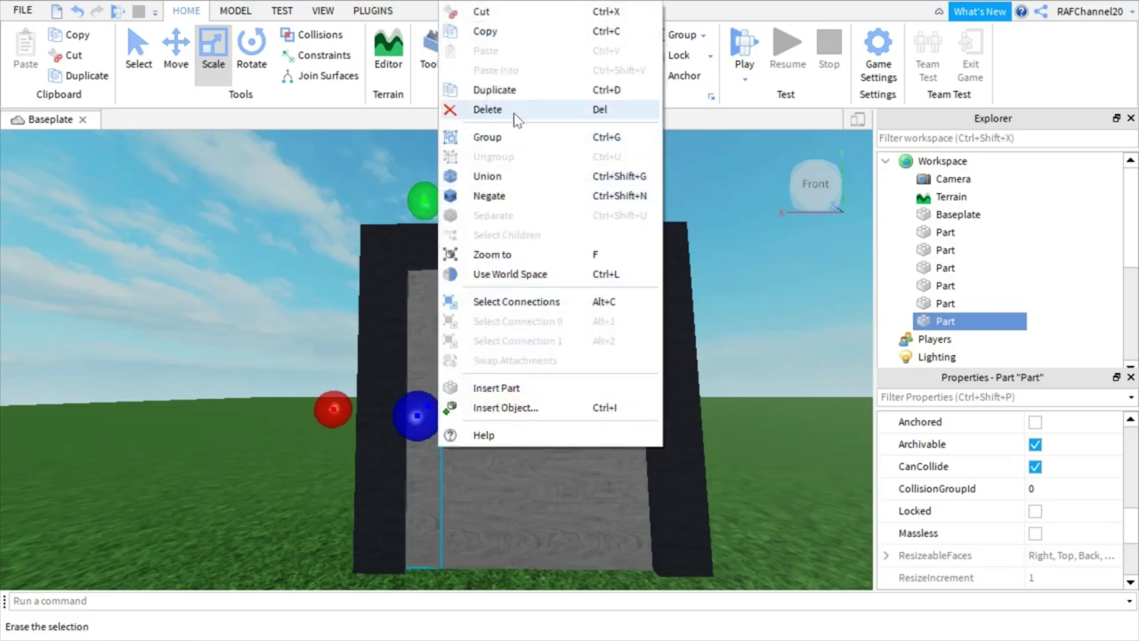
click(545, 93)
click(175, 49)
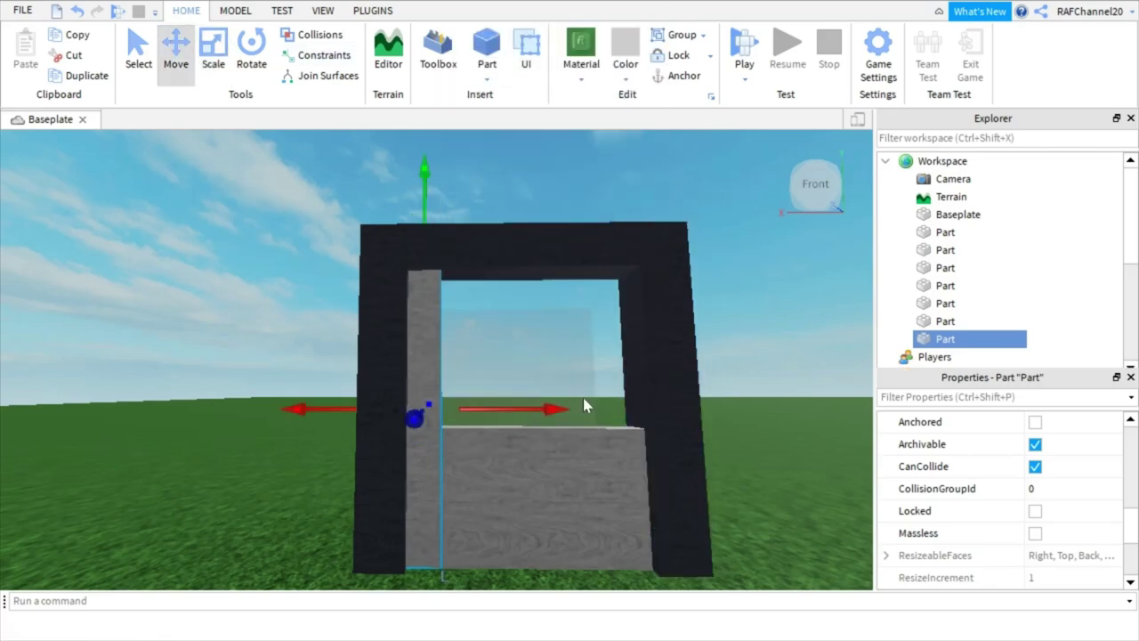
key(d)
drag(543, 412, 510, 440)
key(w)
key(a)
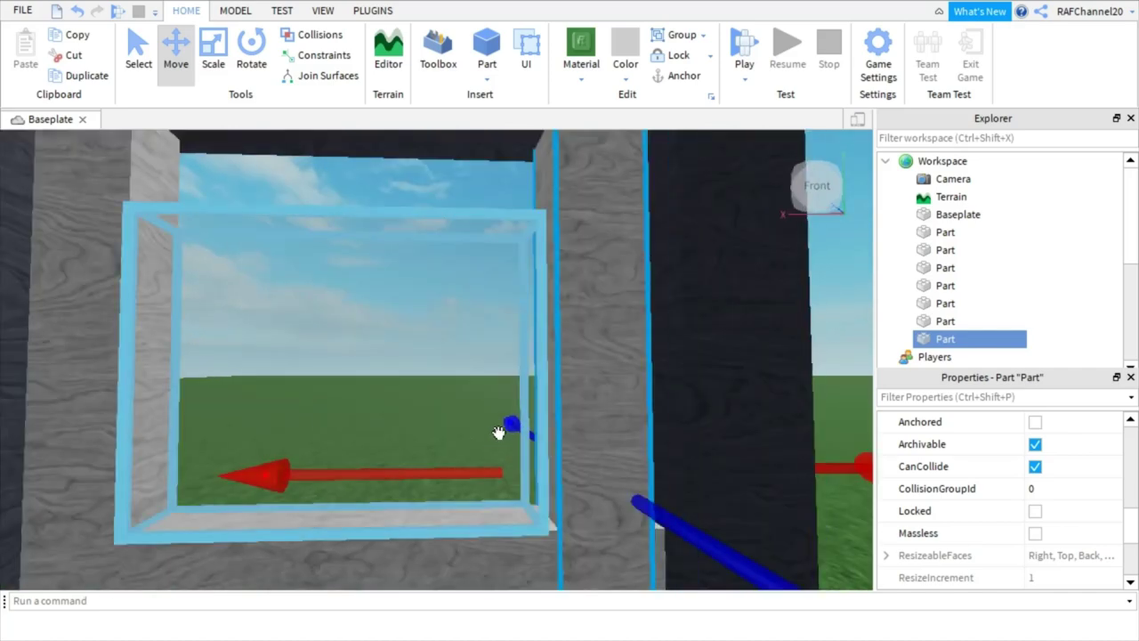
Fine-tune the copied strip's position so its inner edge sits against the side of the transparent panel
key(s)
key(w)
mouse_move(791, 443)
mouse_down()
mouse_move(806, 447)
mouse_move(784, 458)
mouse_up()
key(s)
key(w)
right_drag(781, 459, 780, 460)
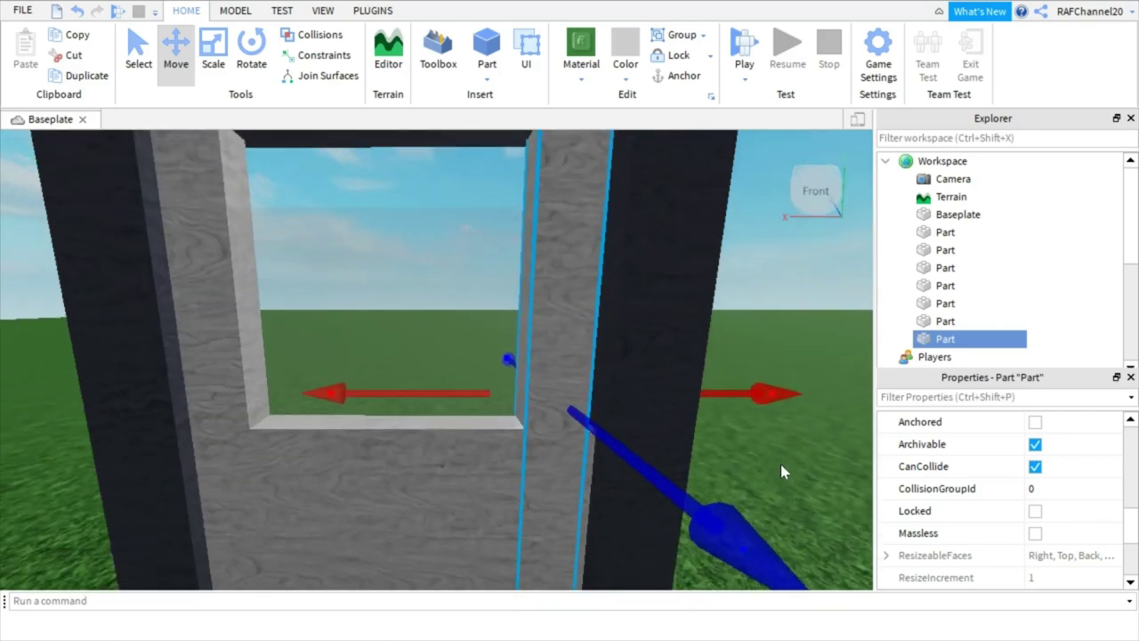
drag(437, 444, 408, 452)
key(s)
key(w)
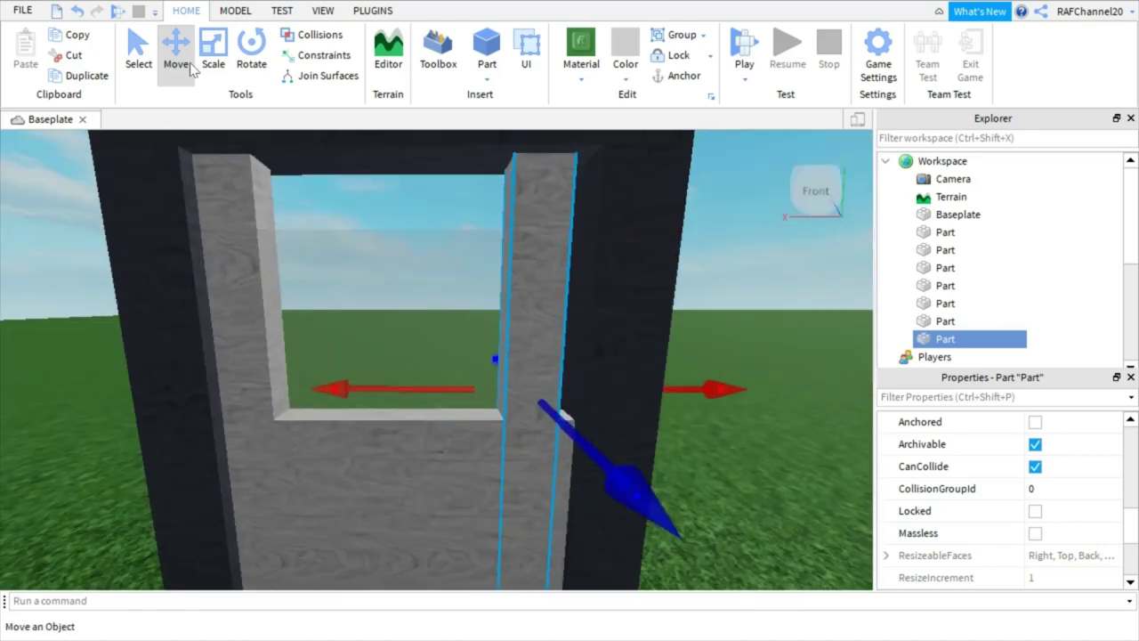
Widen the copied strip outward until it closes the gap to the right frame post
key(s)
click(213, 70)
drag(578, 371, 602, 370)
scroll(609, 333, up, 2)
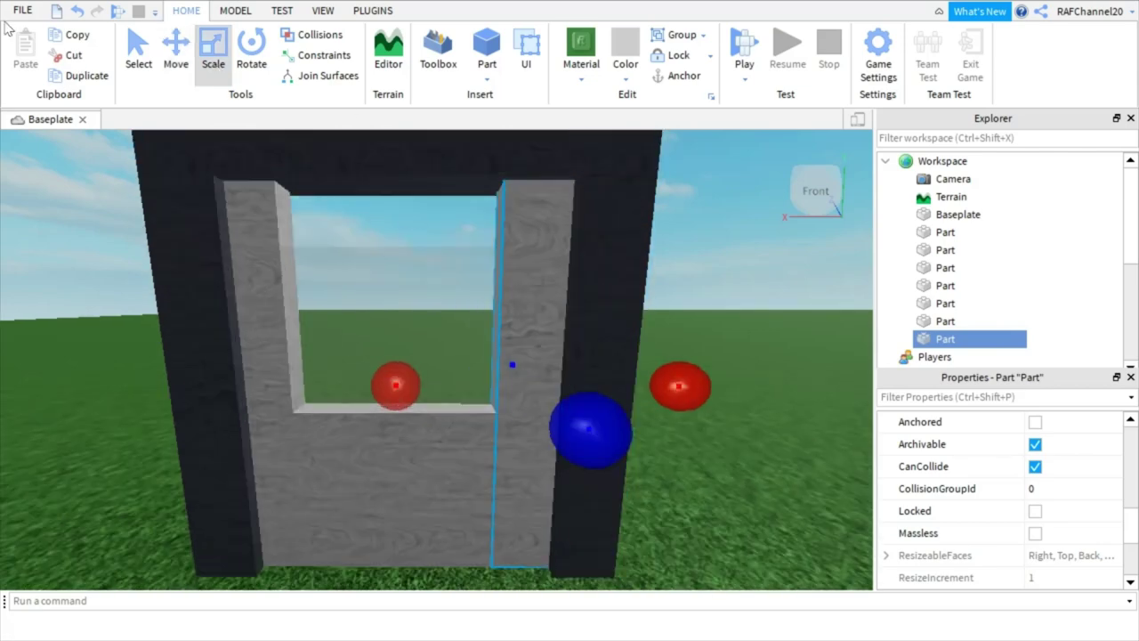
Duplicate the lower wood panel and move the copy up toward the frame's top beam
click(174, 53)
right_click(369, 484)
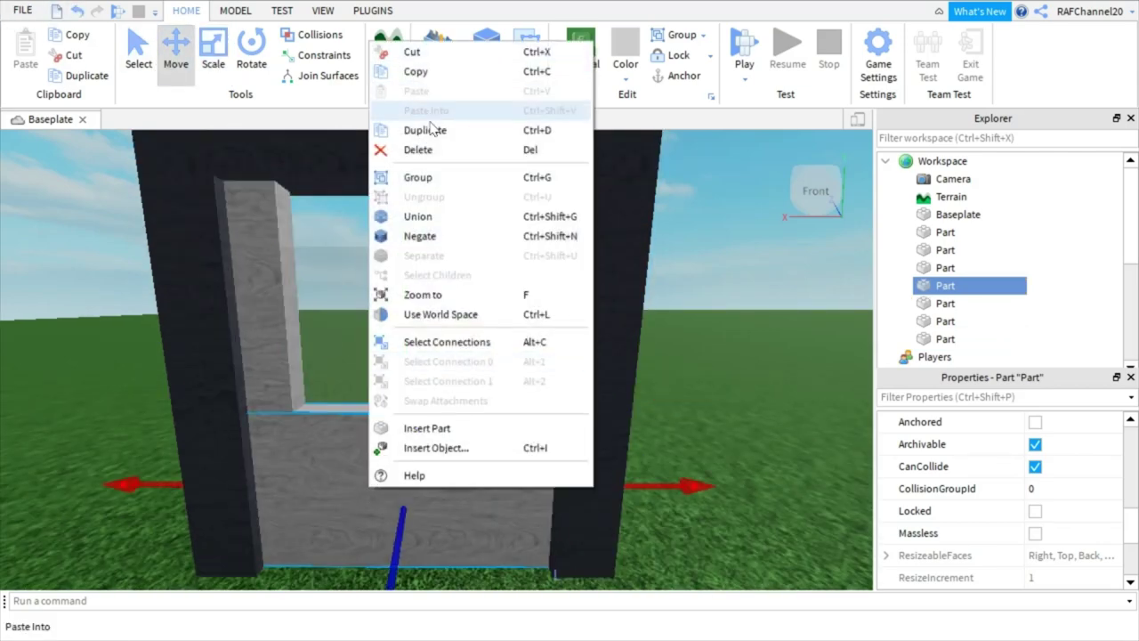
click(430, 131)
drag(400, 326, 435, 122)
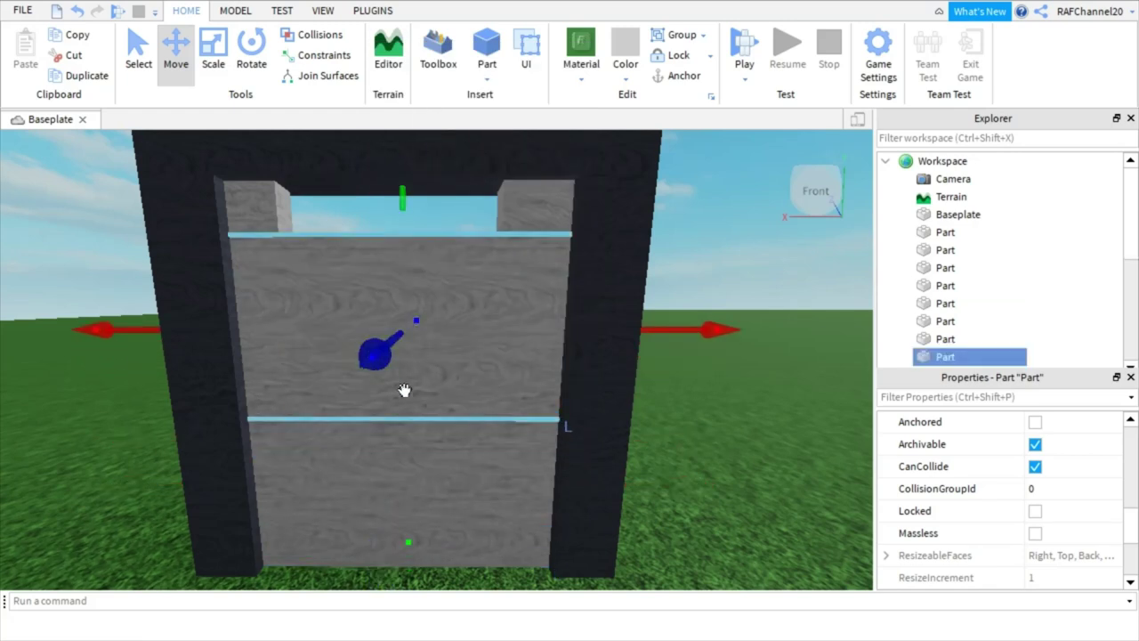
Shorten the raised copy from below into a horizontal strip above the window, then deselect it
drag(410, 541, 405, 353)
click(212, 53)
scroll(719, 223, down, 5)
click(669, 280)
scroll(607, 316, up, 4)
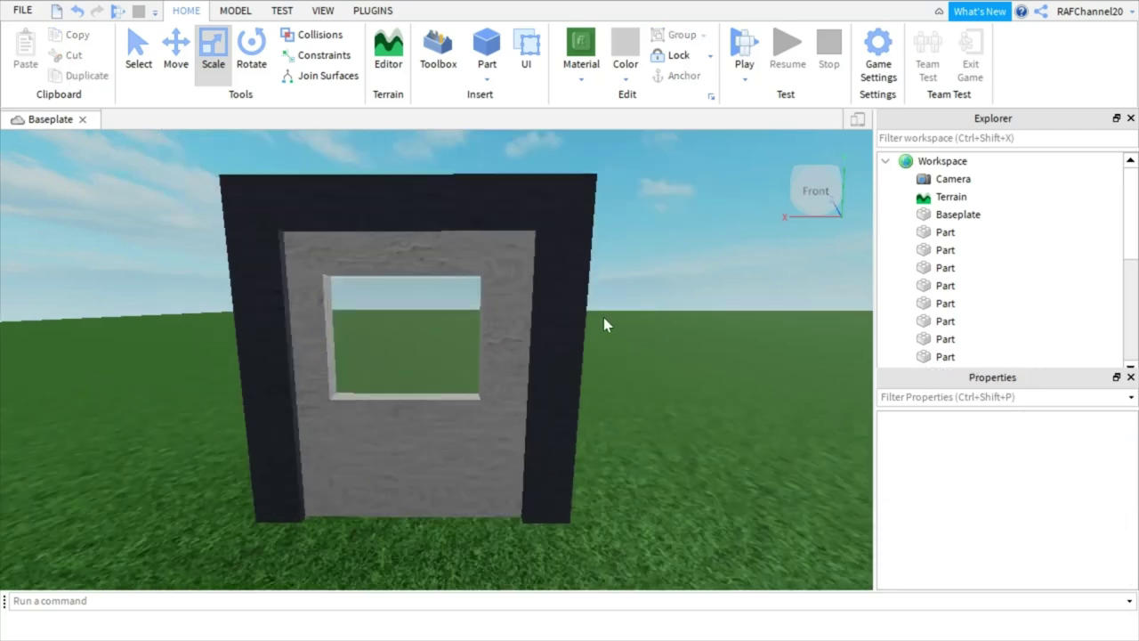
scroll(603, 317, up, 1)
Search the Toolbox models for "door handle"
click(431, 54)
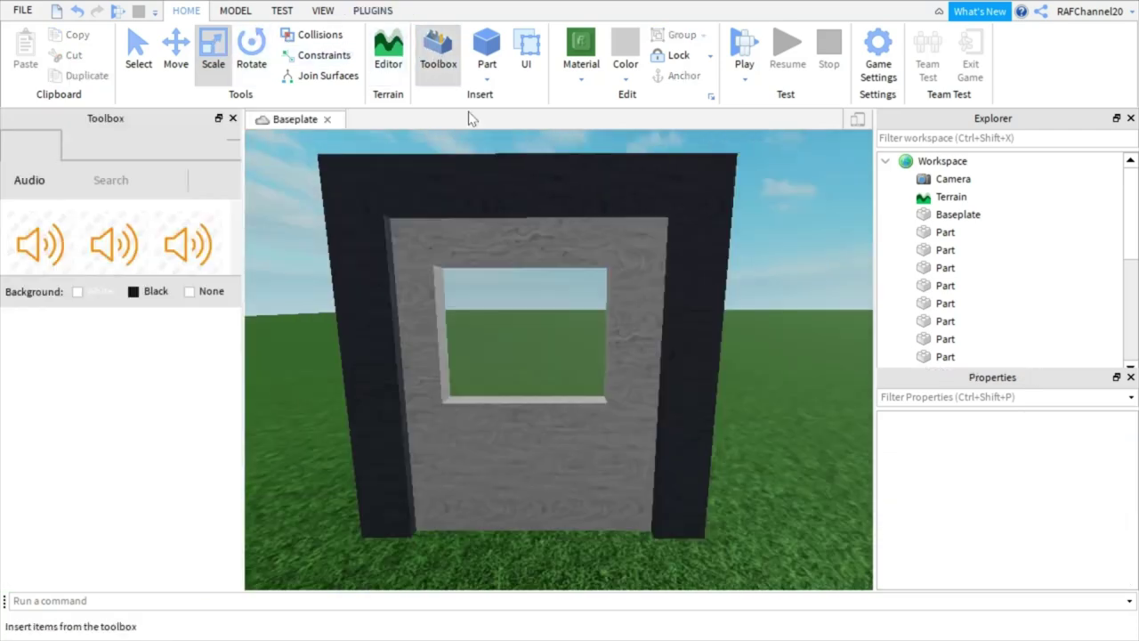
click(35, 182)
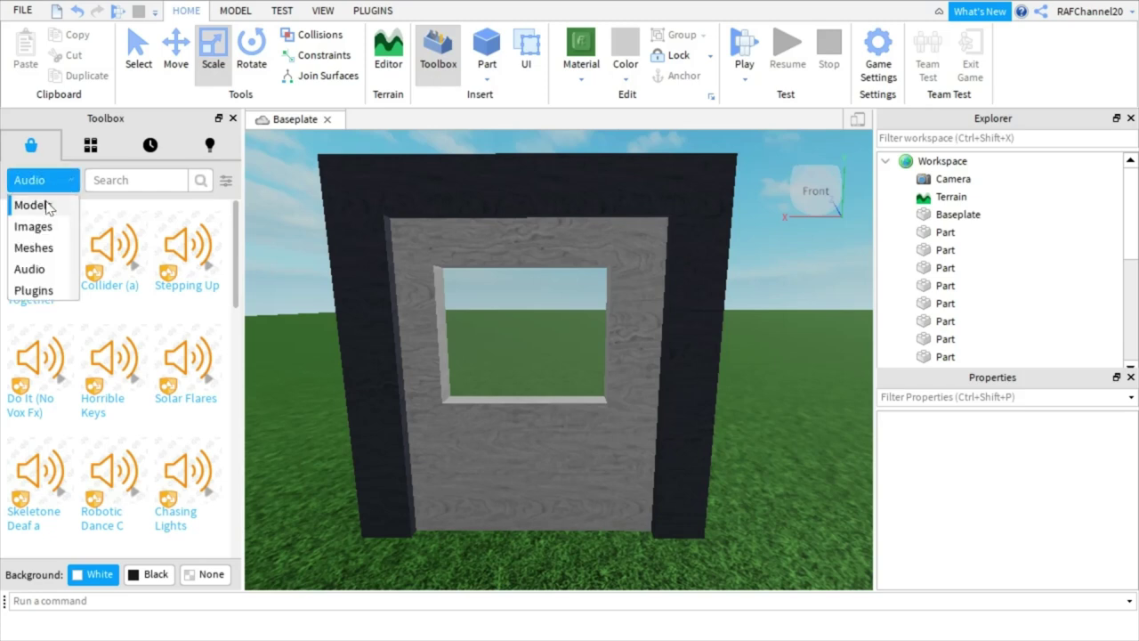
click(47, 206)
click(148, 175)
text(door)
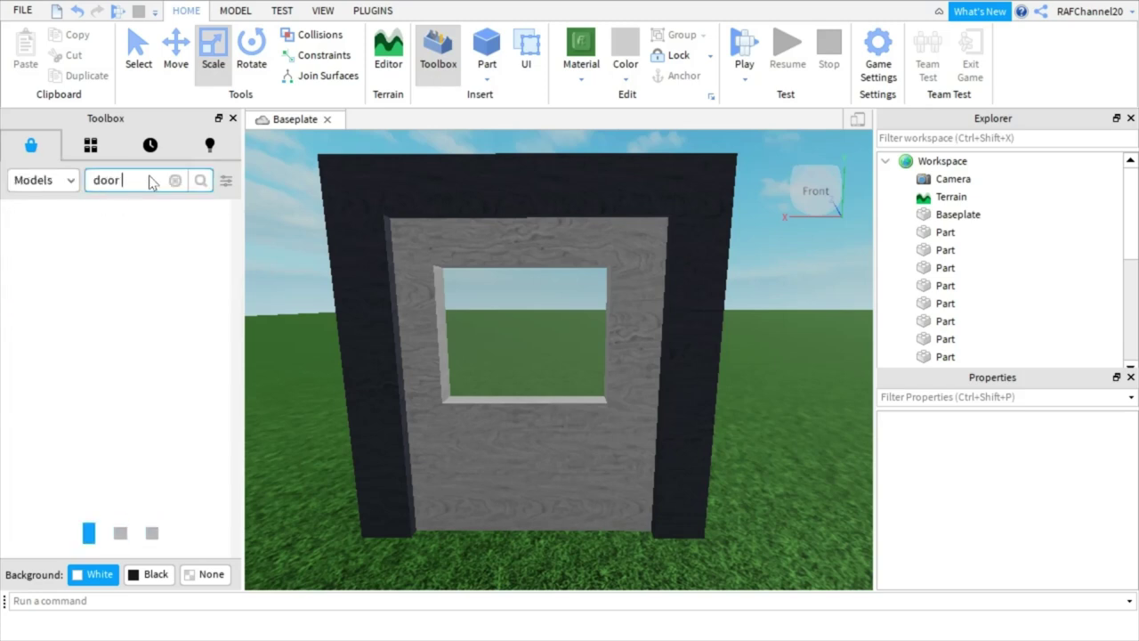
text( hand)
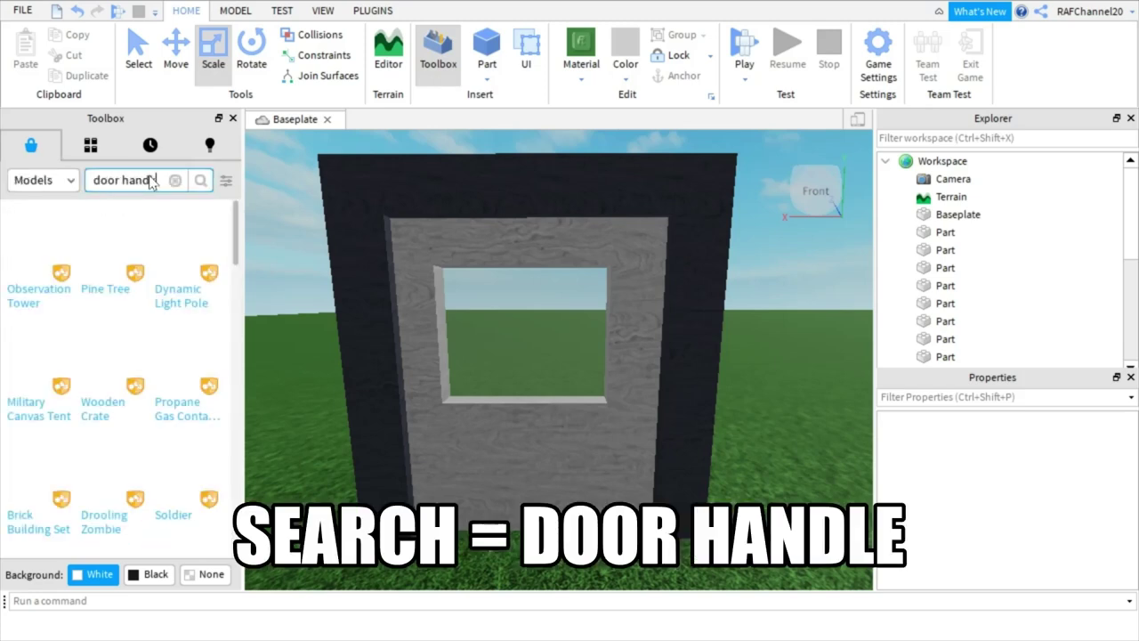
text(le)
key(Return)
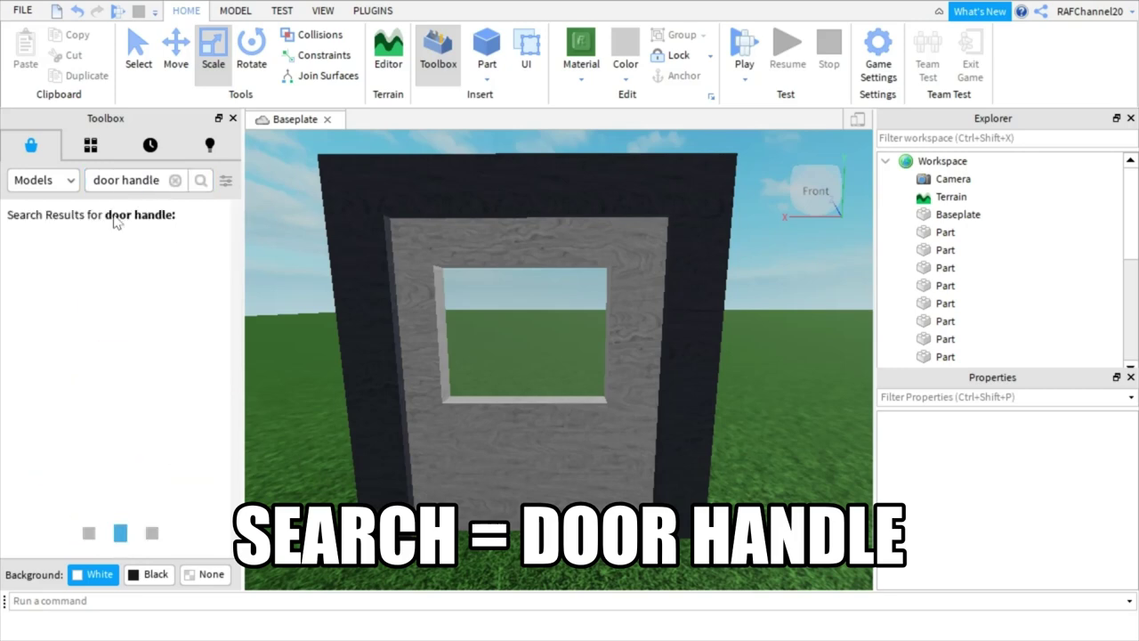
Insert a door handle model from the search results into the scene
scroll(469, 331, up, 4)
scroll(469, 330, down, 5)
scroll(463, 343, up, 4)
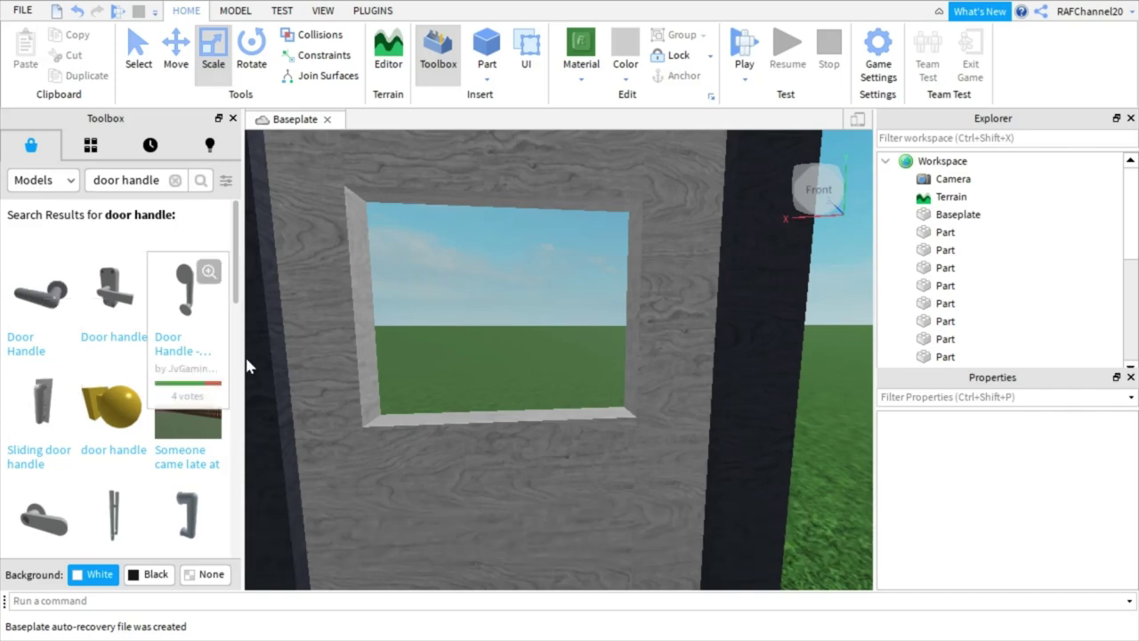
scroll(511, 435, down, 6)
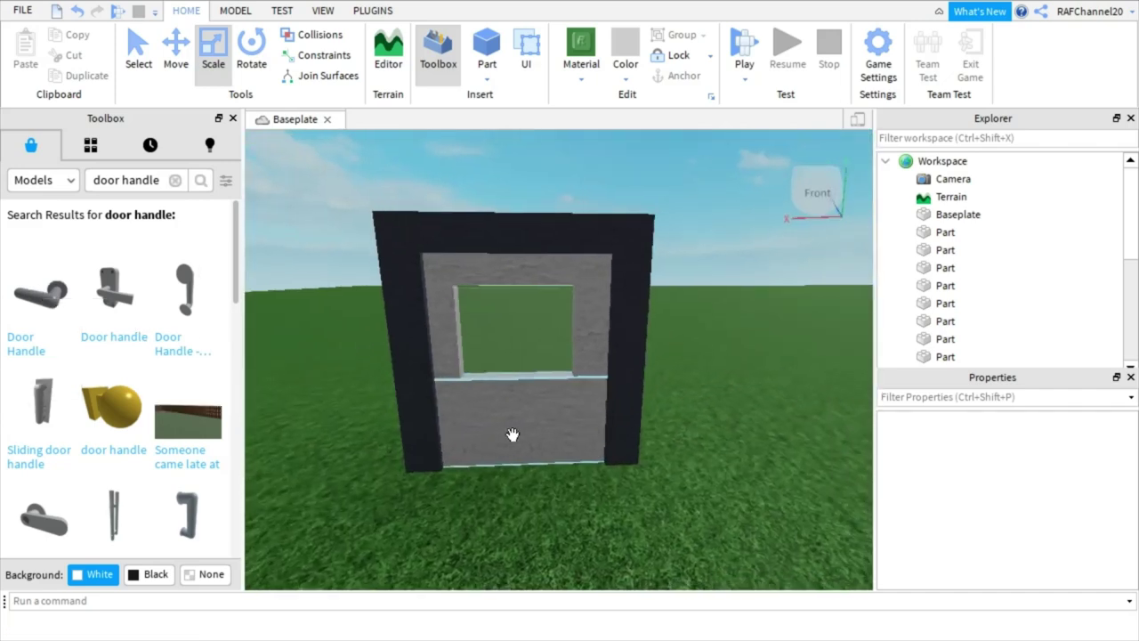
scroll(512, 435, up, 3)
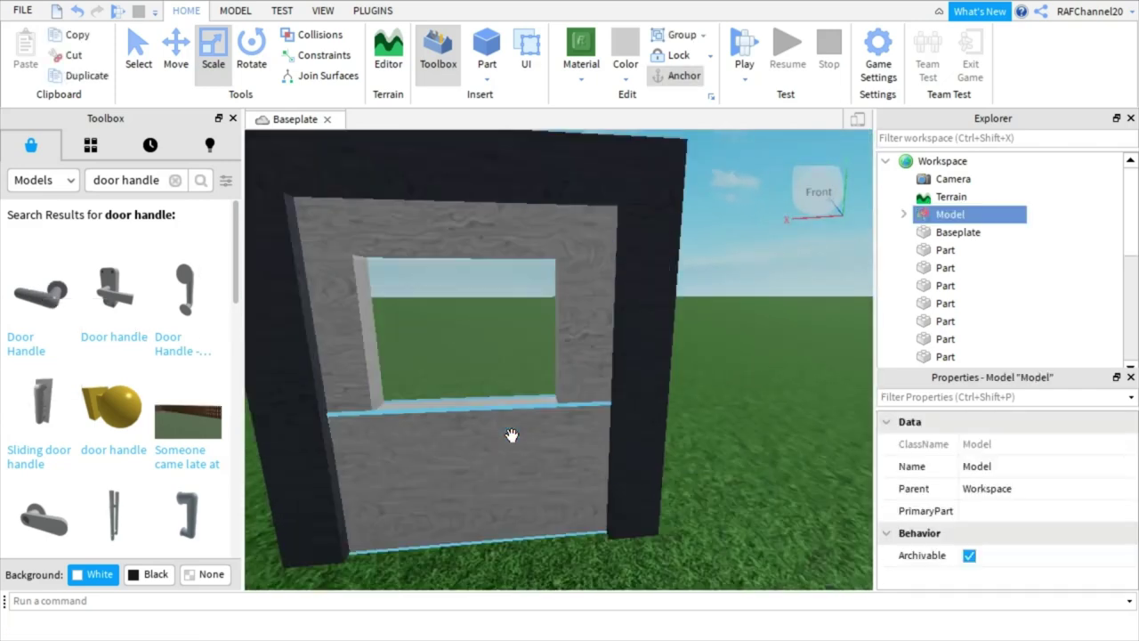
scroll(510, 436, down, 4)
Move the inserted door handle onto the front of the door, at the wood panel beside the frame post and near the window's lower edge
click(172, 55)
drag(572, 388, 583, 407)
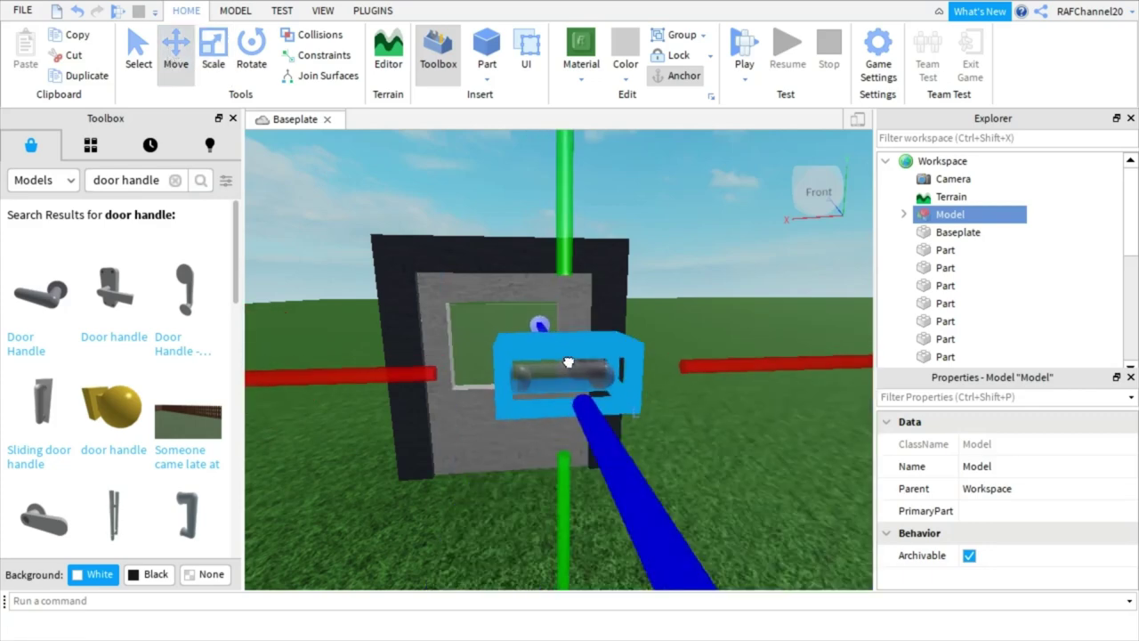
right_drag(561, 372, 556, 378)
click(138, 56)
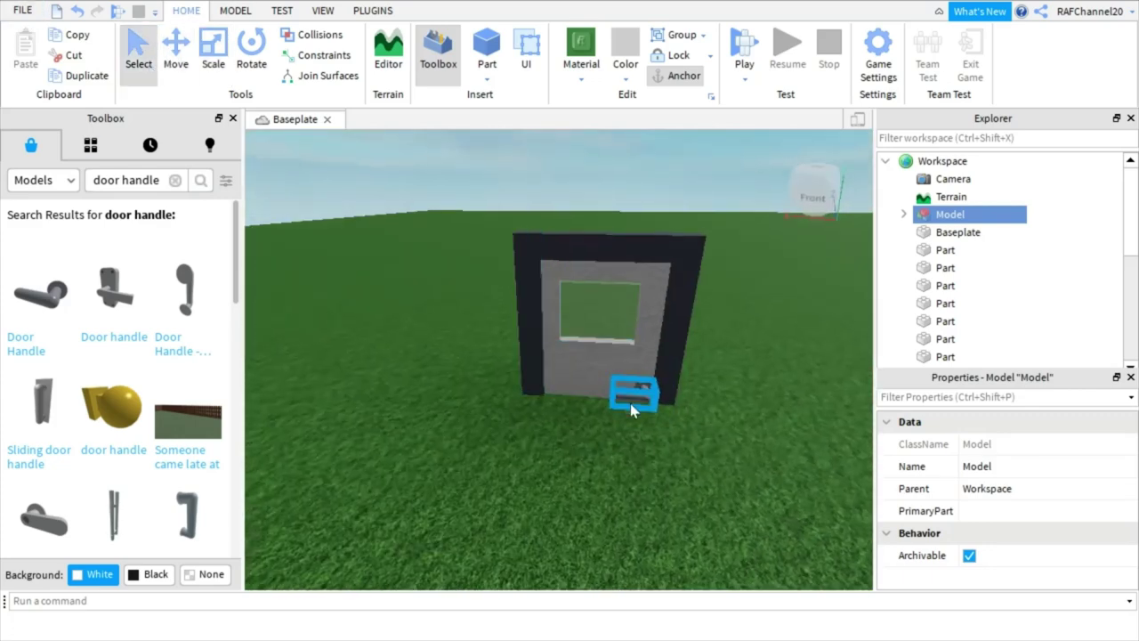
right_drag(631, 409, 643, 412)
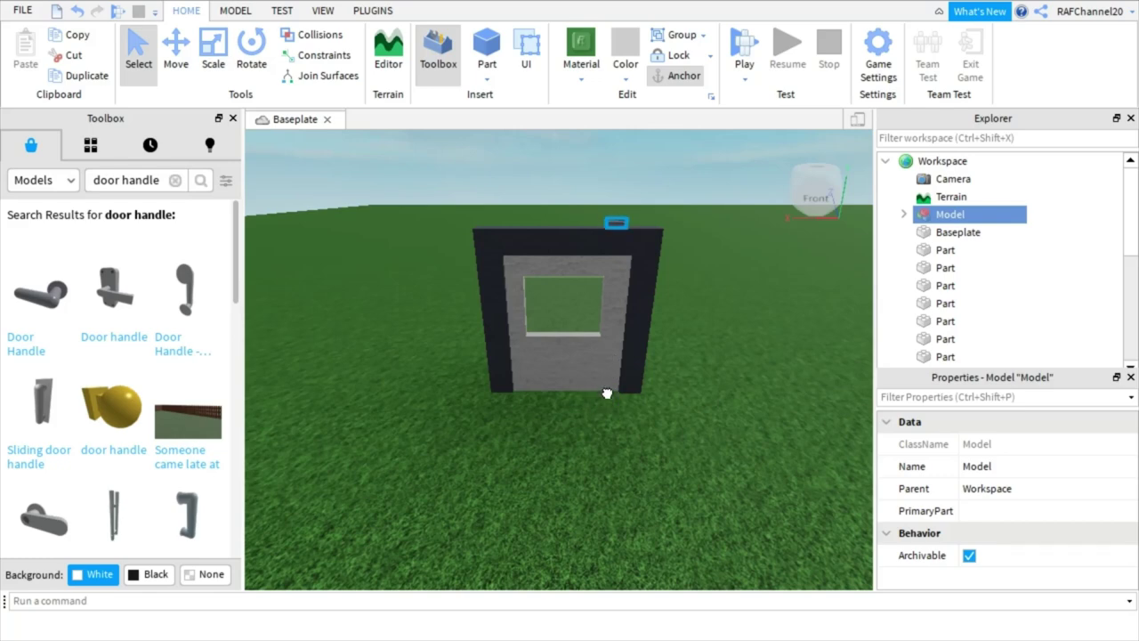
right_drag(607, 394, 607, 349)
key(w)
key(a)
click(186, 61)
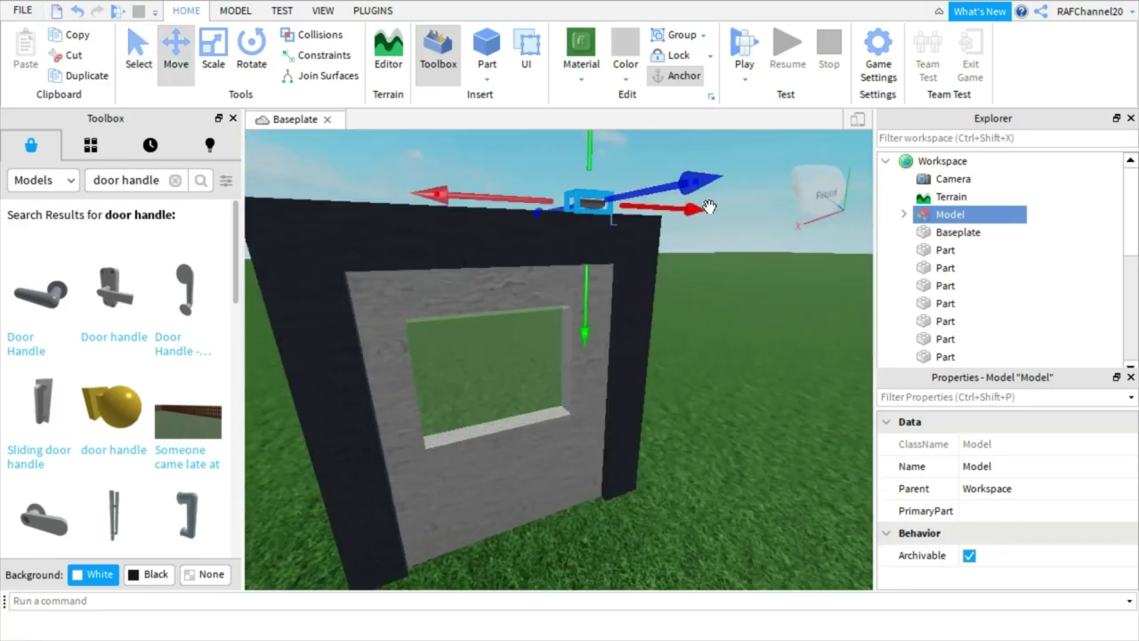
drag(589, 141, 590, 413)
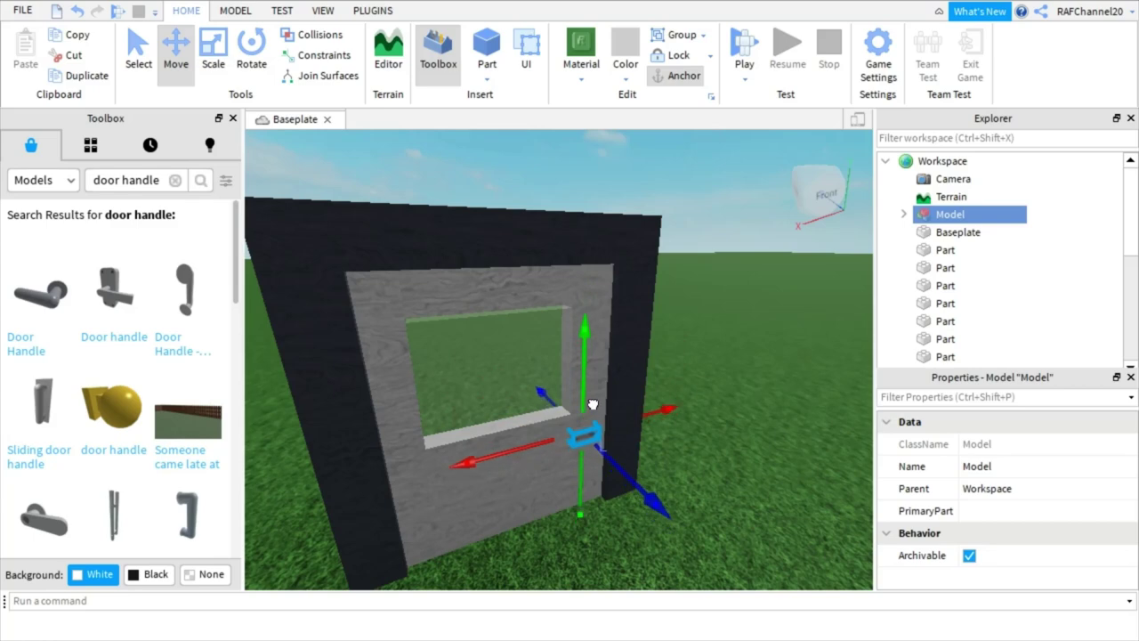
Shift the handle slightly outward so it sits on the surface of the front wood panel
key(w)
right_drag(632, 368, 592, 346)
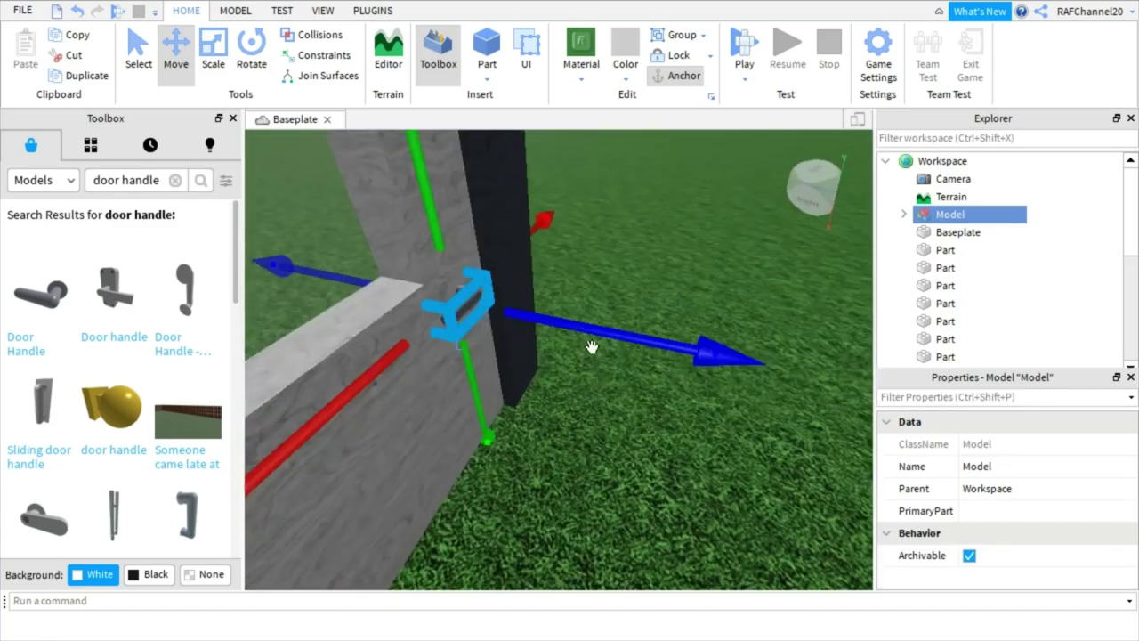
drag(601, 343, 611, 342)
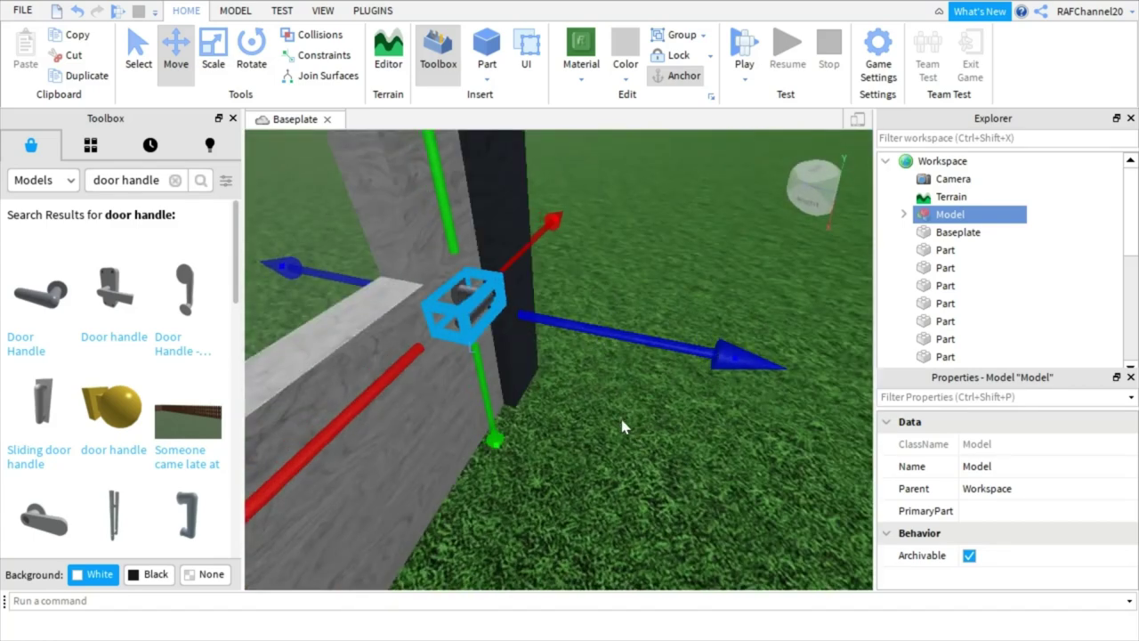
click(622, 427)
Duplicate the door handle and move the copy away from the door onto the grass
right_drag(622, 427, 577, 377)
right_click(396, 324)
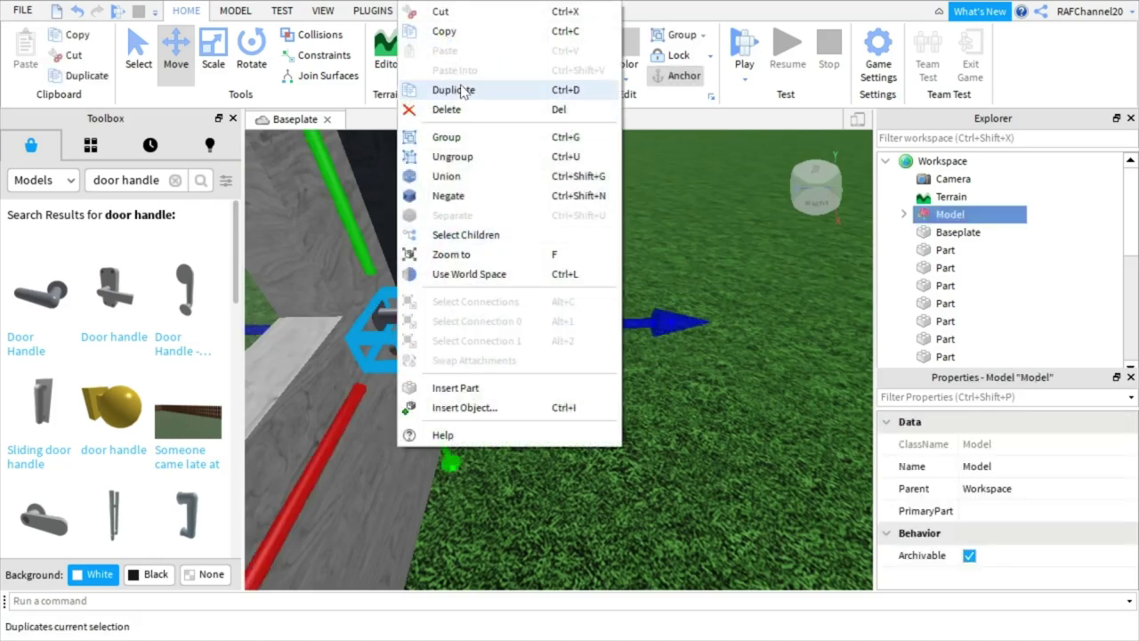
click(462, 91)
drag(503, 330, 541, 326)
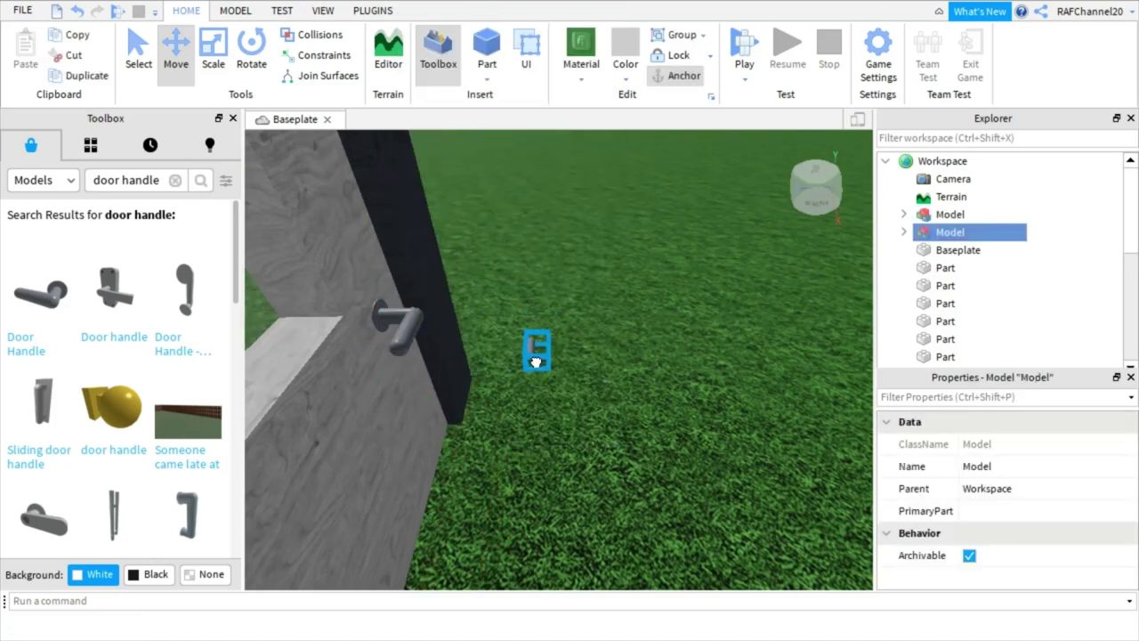
Rotate the duplicated handle so it faces the opposite way for the back of the door
click(252, 53)
right_drag(719, 337, 720, 343)
drag(563, 407, 717, 488)
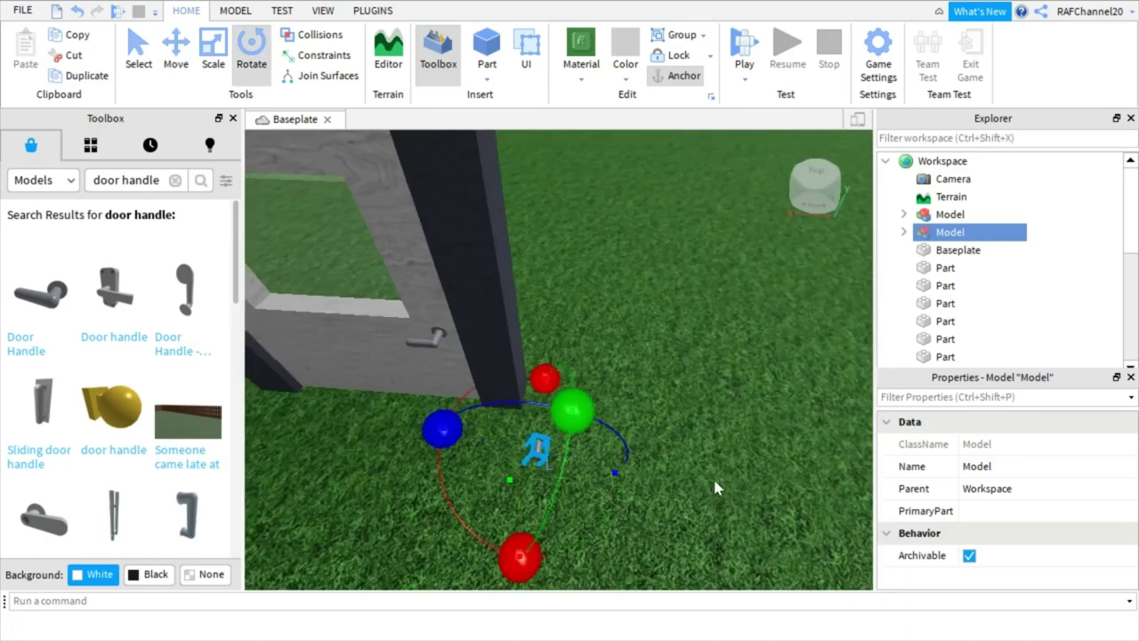
drag(449, 417, 533, 387)
Move the rotated handle onto the back of the door beside the frame post, raised to the window's lower edge
click(184, 63)
right_drag(675, 378, 675, 378)
drag(695, 467, 707, 409)
right_drag(706, 409, 703, 434)
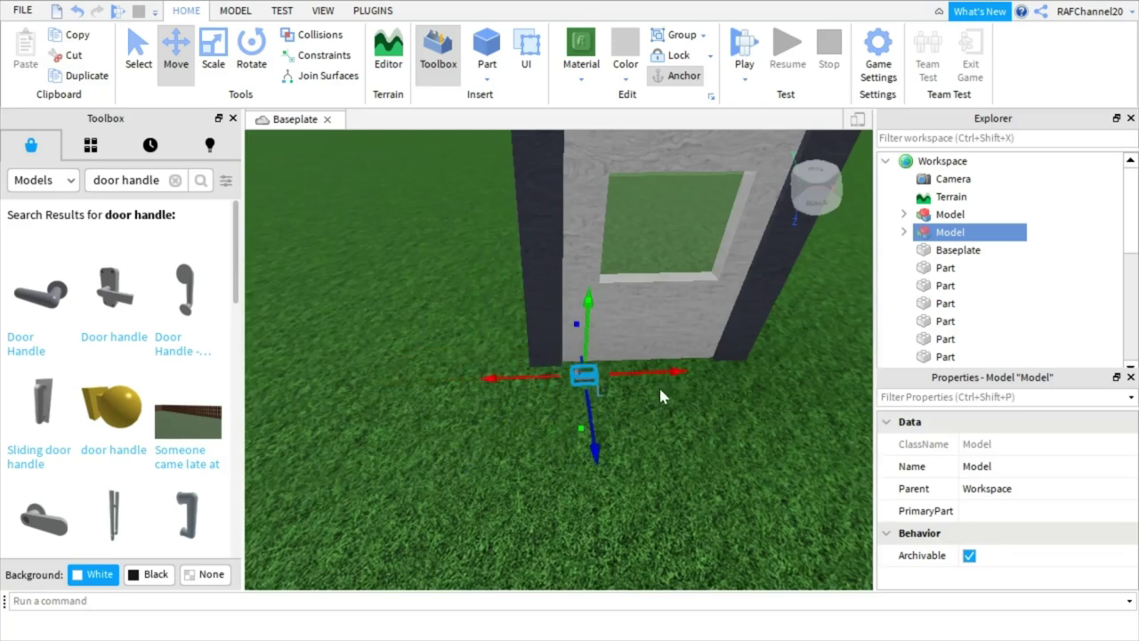
scroll(691, 449, up, 4)
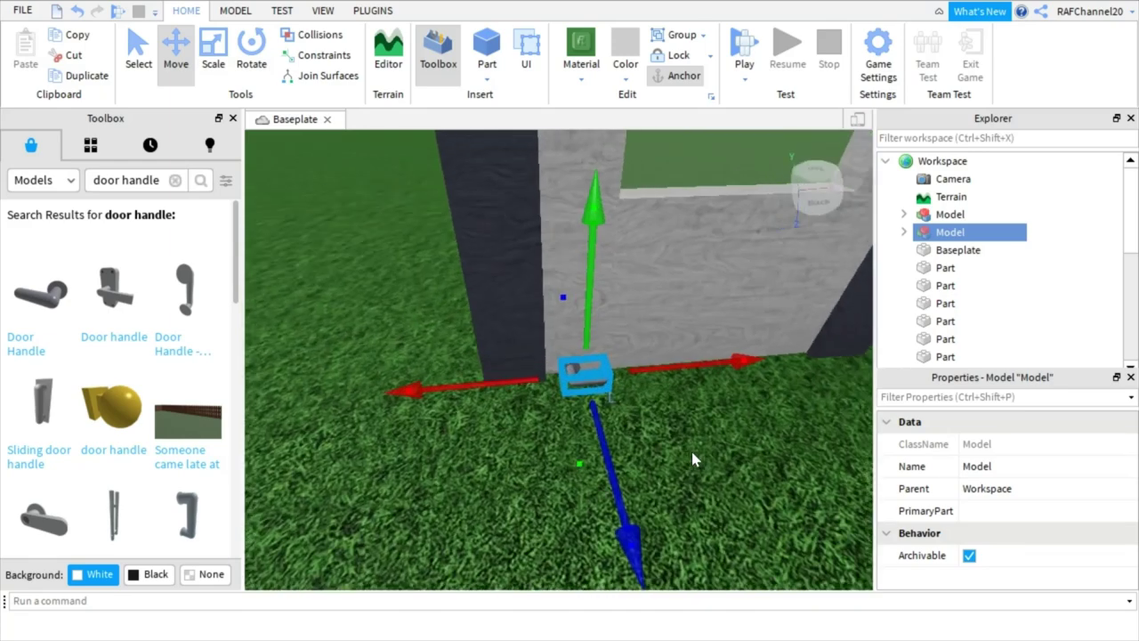
right_drag(691, 449, 692, 450)
drag(615, 333, 611, 189)
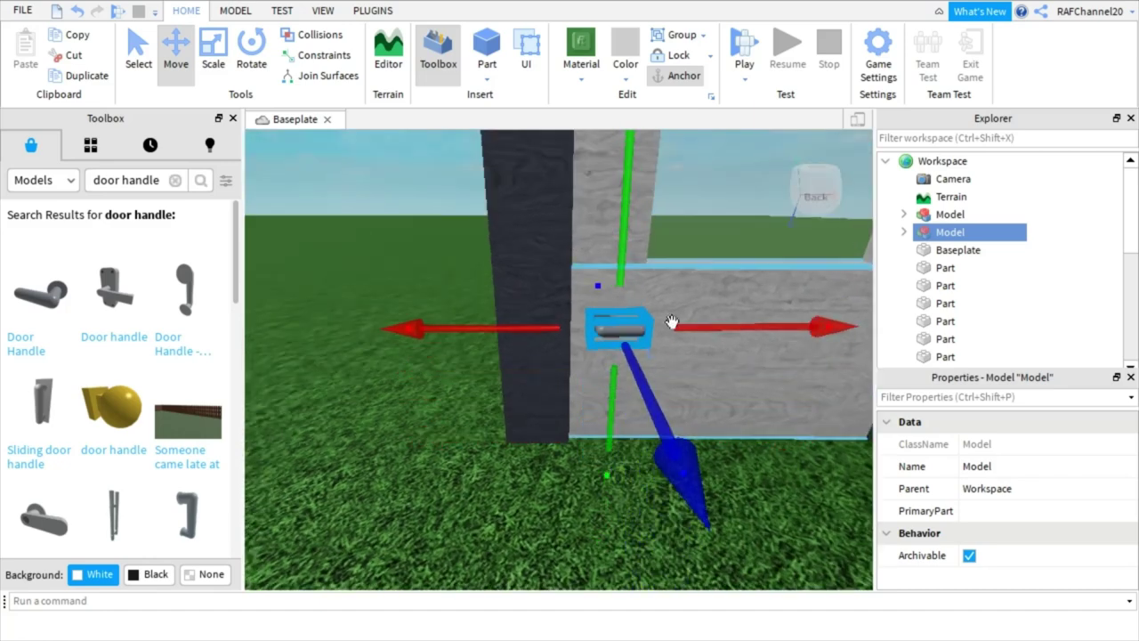
drag(610, 434, 610, 374)
right_drag(626, 416, 626, 419)
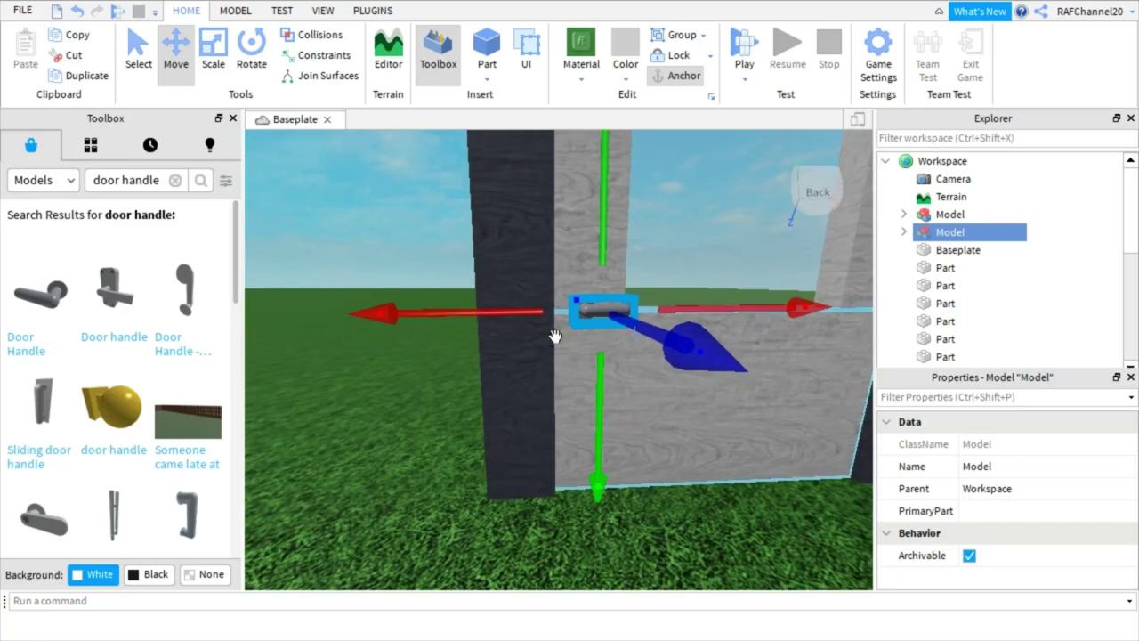
Raise the front door handle slightly to match the height of the back handle, then deselect it
right_drag(520, 394, 522, 400)
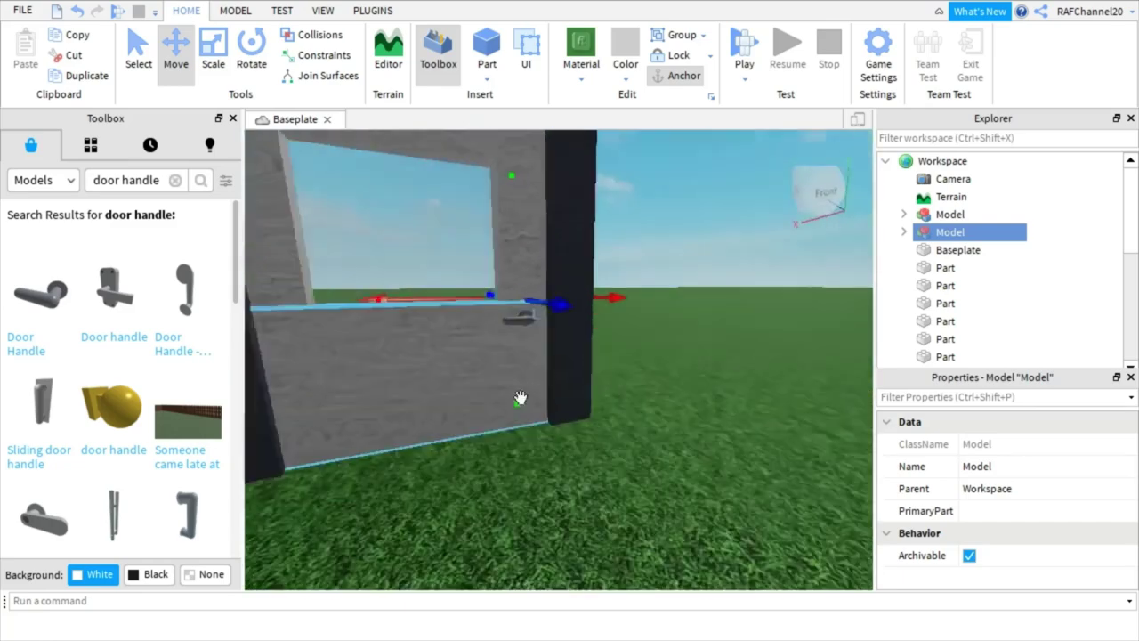
scroll(522, 400, up, 3)
click(595, 266)
scroll(527, 456, down, 4)
right_drag(527, 456, 534, 446)
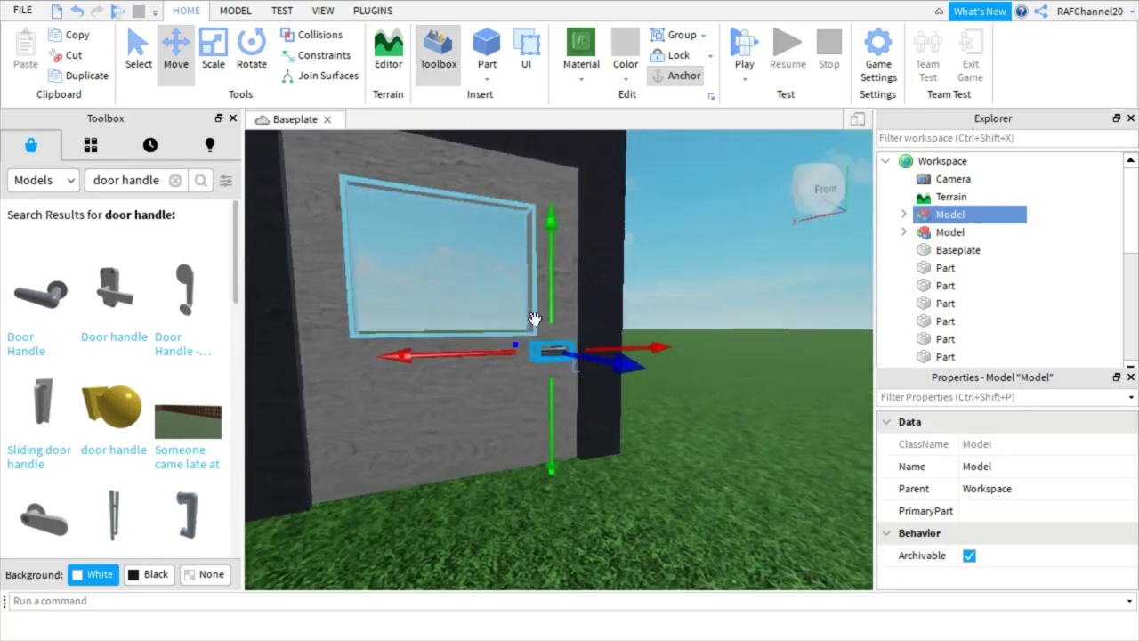
drag(552, 300, 551, 295)
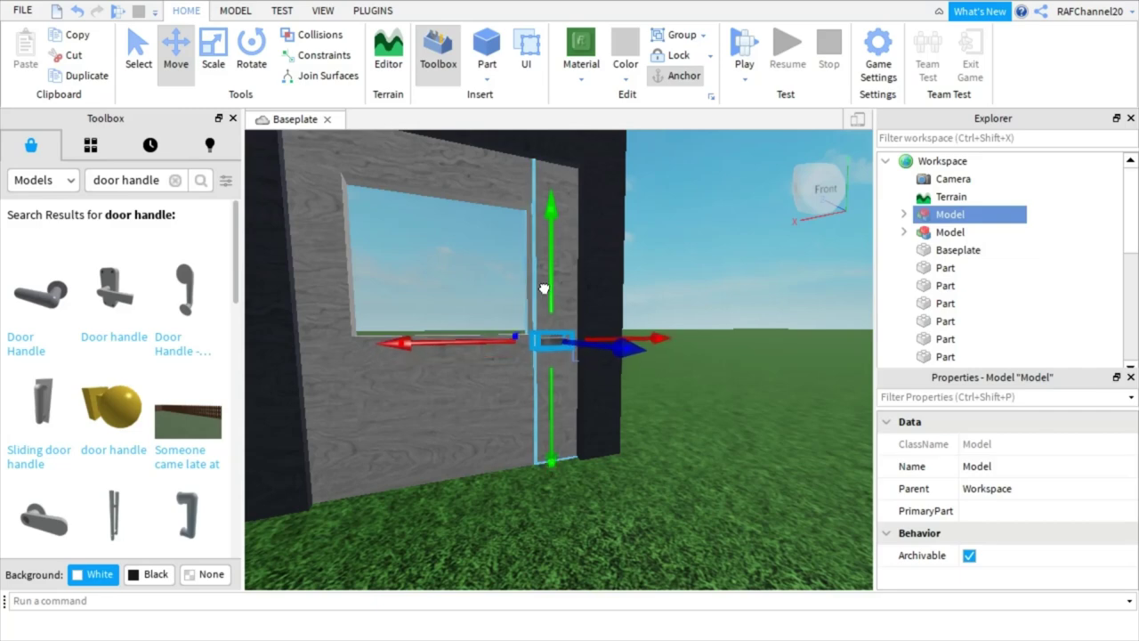
right_drag(618, 326, 617, 326)
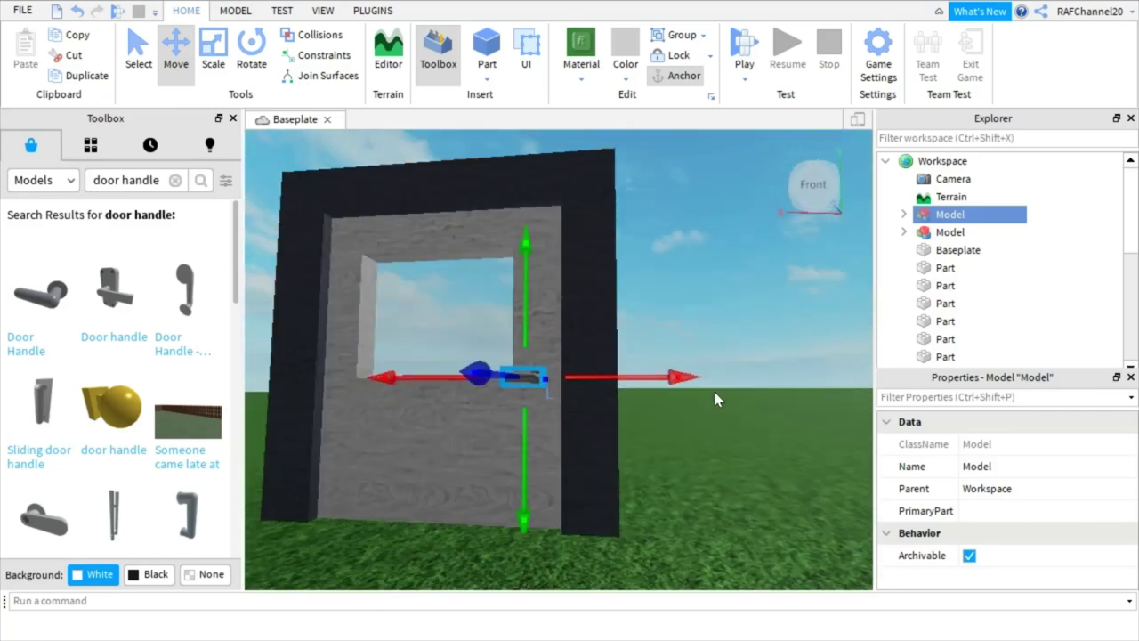
click(777, 477)
Turn off CanCollide for the two vertical wood panels on either side of the window
right_drag(777, 477, 781, 492)
scroll(575, 389, down, 4)
right_drag(596, 377, 578, 388)
scroll(578, 389, up, 4)
scroll(575, 383, down, 3)
click(570, 330)
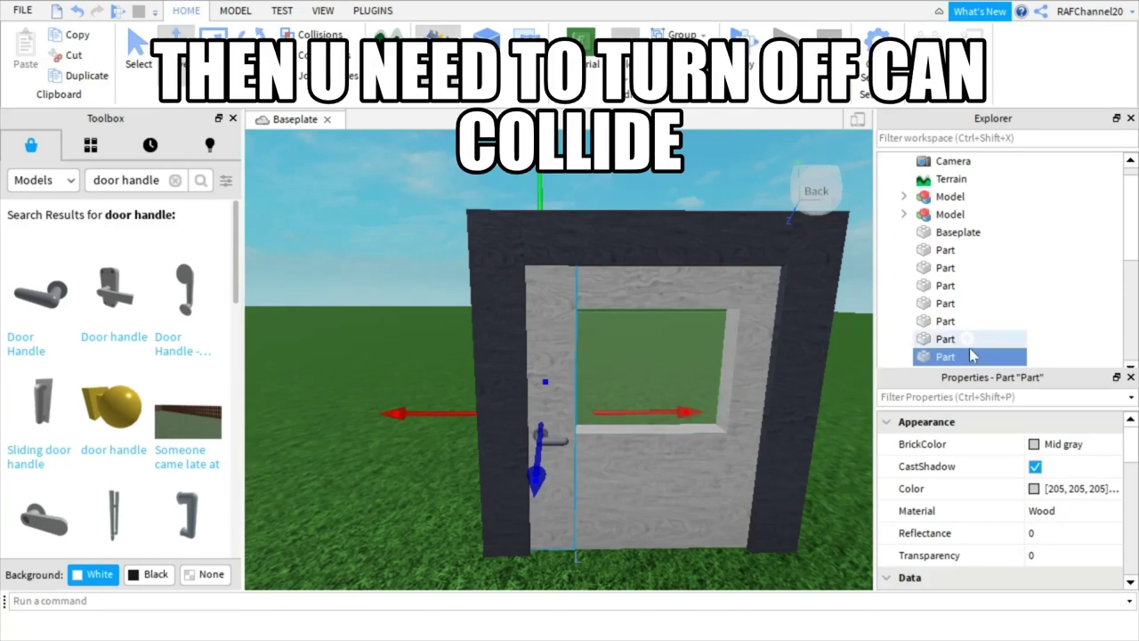
scroll(1004, 537, down, 5)
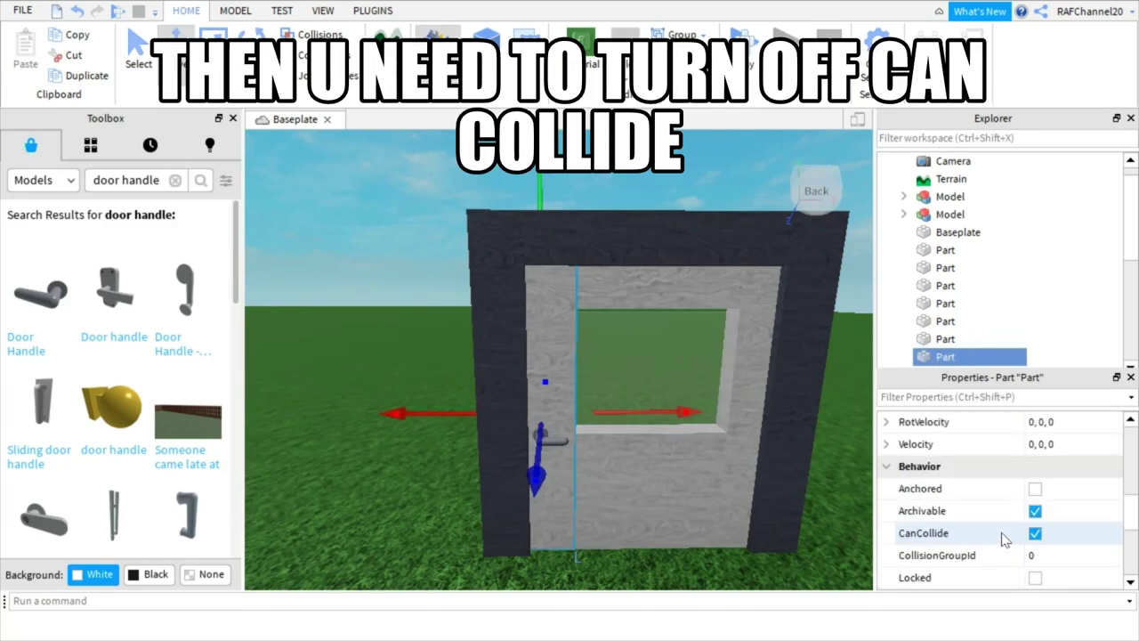
click(1035, 536)
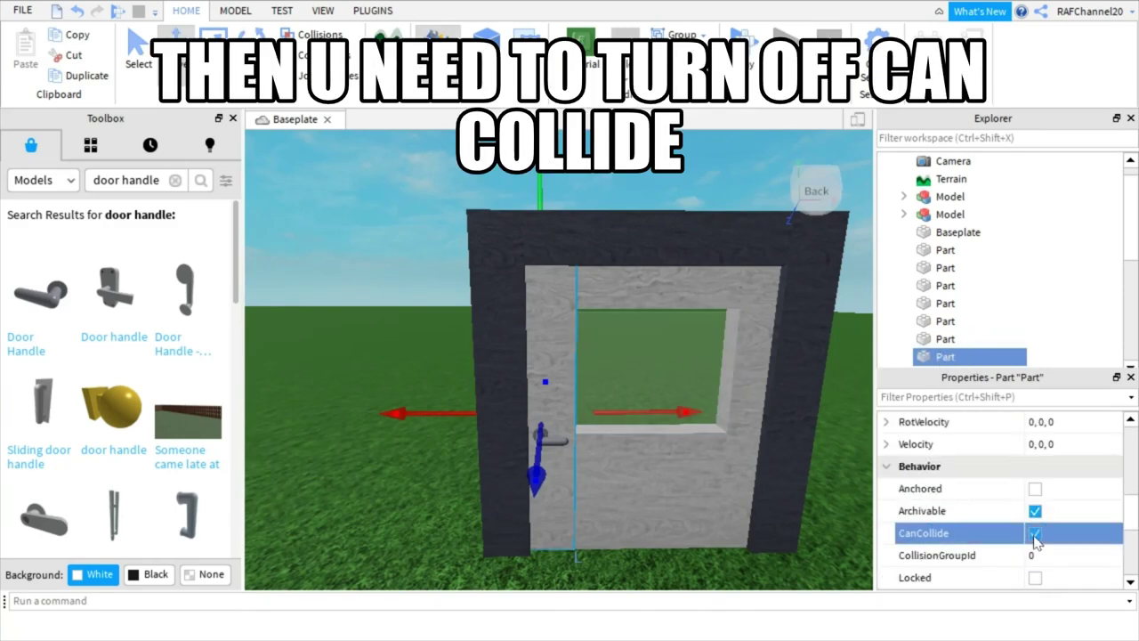
click(757, 387)
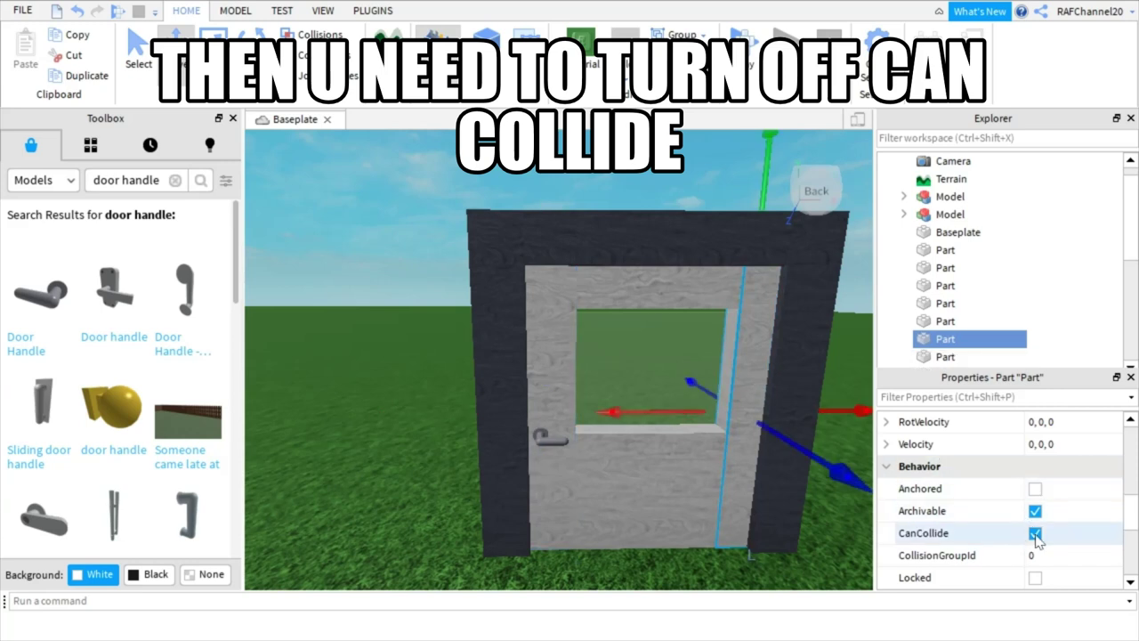
click(1036, 536)
Turn off CanCollide for the lower wood panel, the upper wood strip and the window glass
click(701, 490)
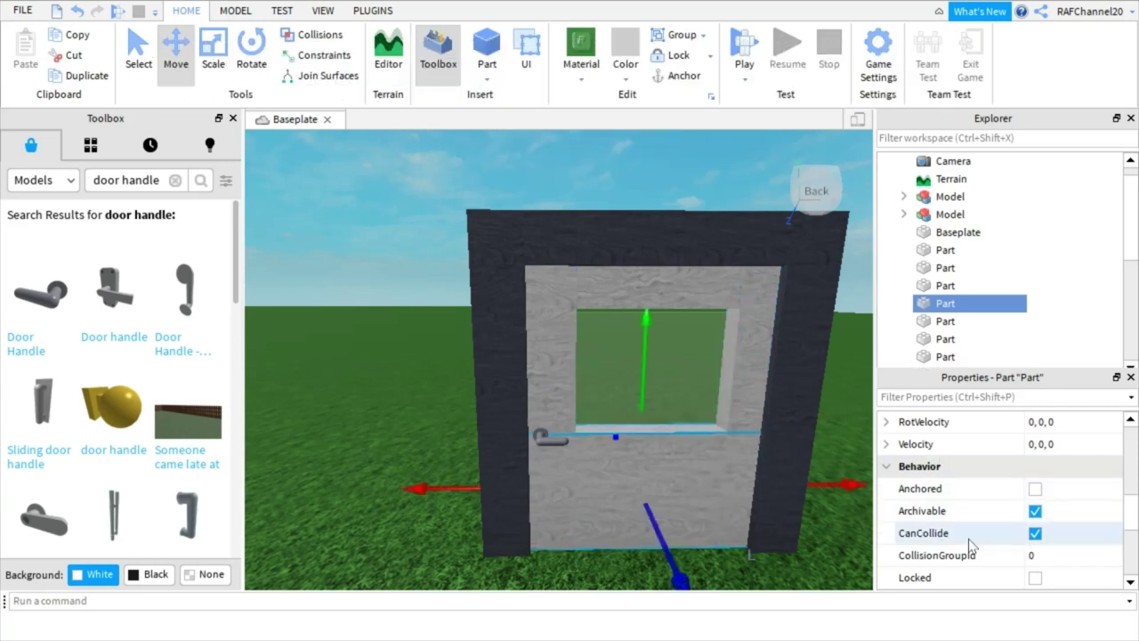
click(1036, 534)
click(629, 289)
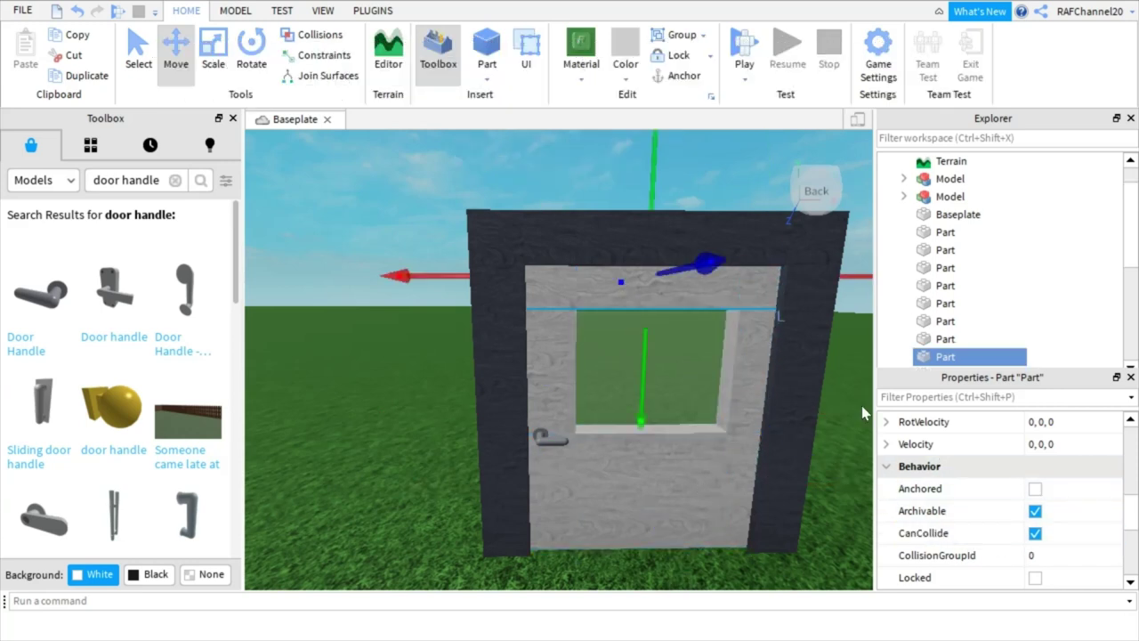
click(1035, 535)
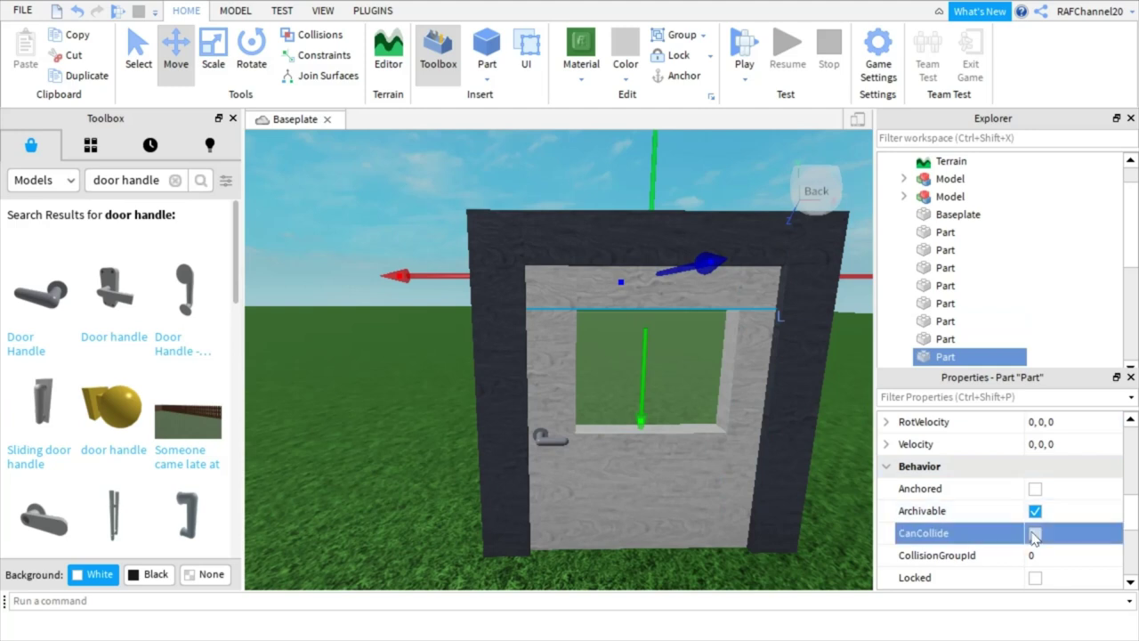
click(672, 363)
click(1036, 534)
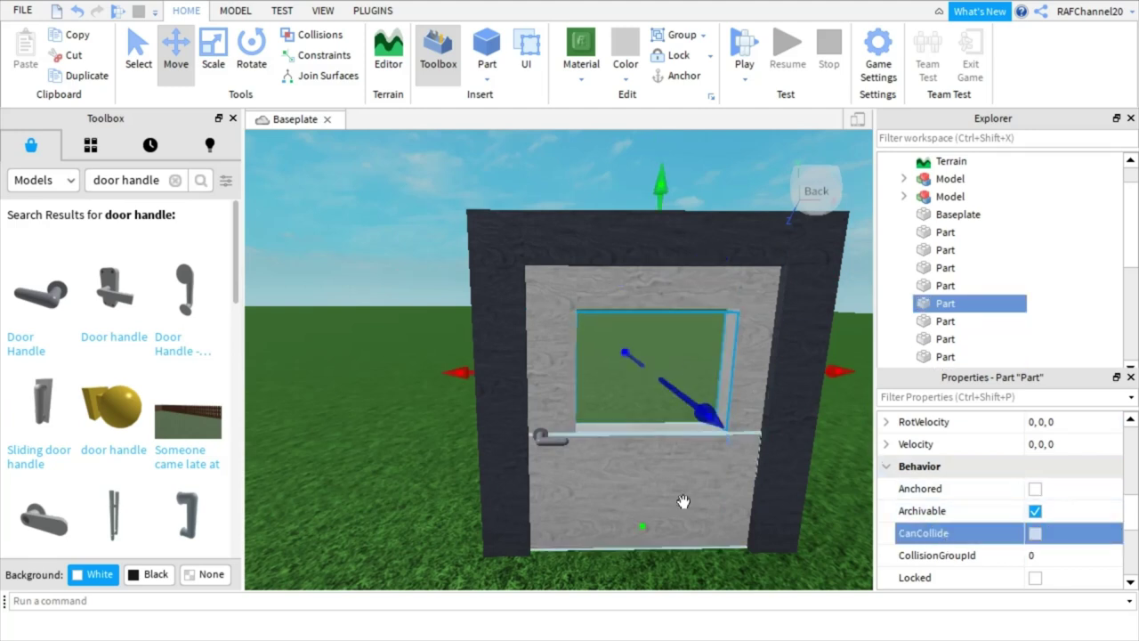
Examine the back handle model's contents and check the CanCollide property of the window glass
click(552, 445)
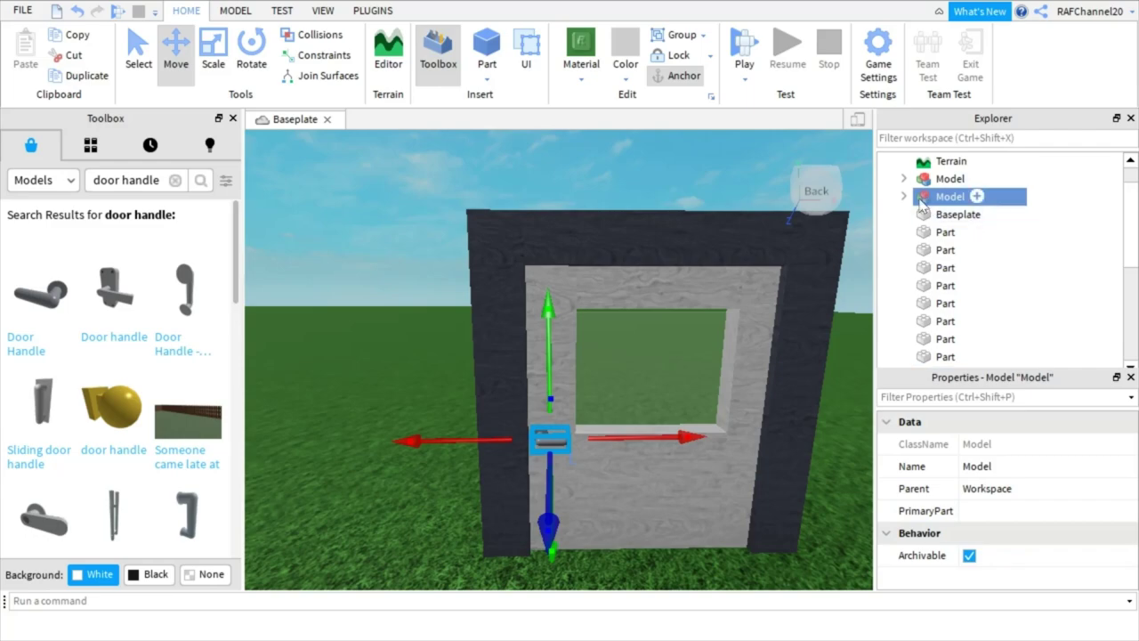
click(961, 215)
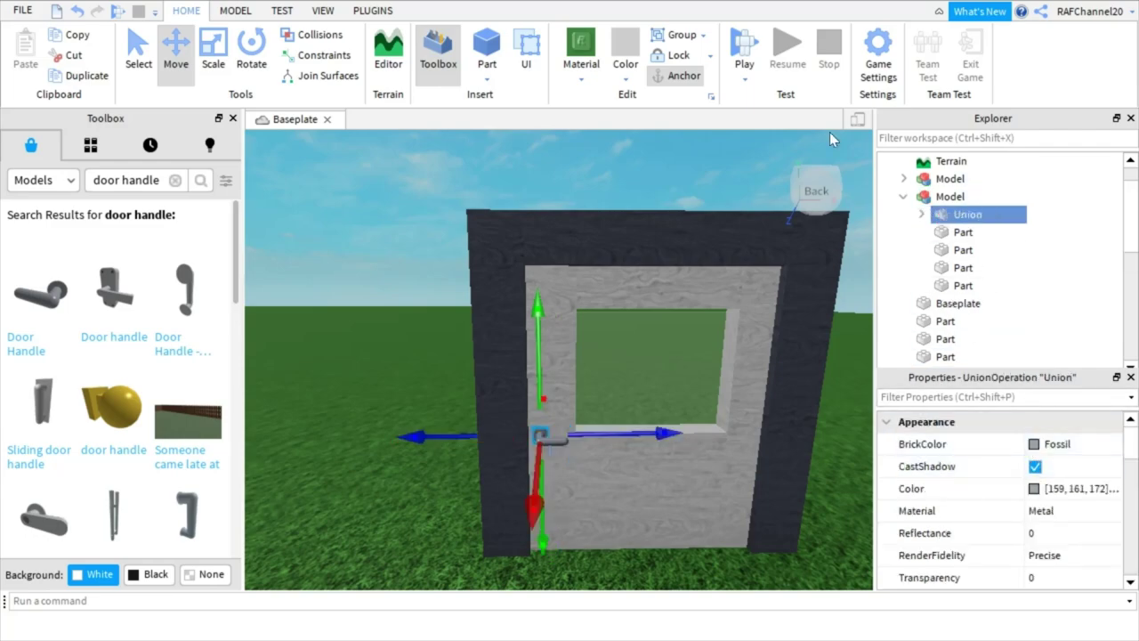
key(w)
right_drag(621, 250, 624, 255)
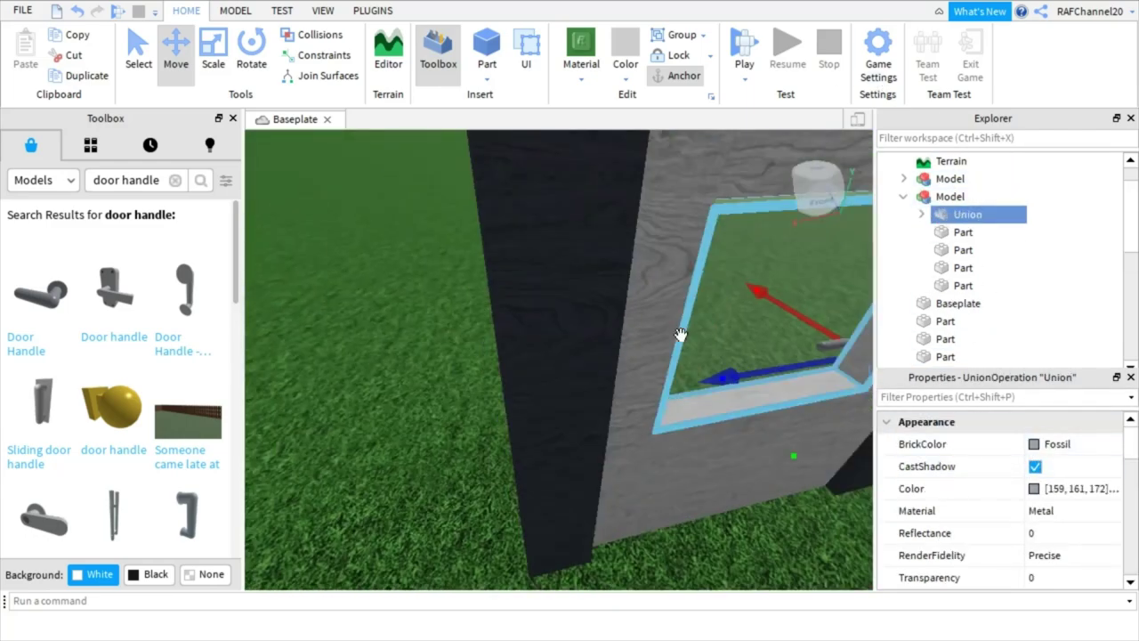
click(721, 326)
right_drag(721, 326, 714, 331)
key(w)
scroll(969, 534, down, 4)
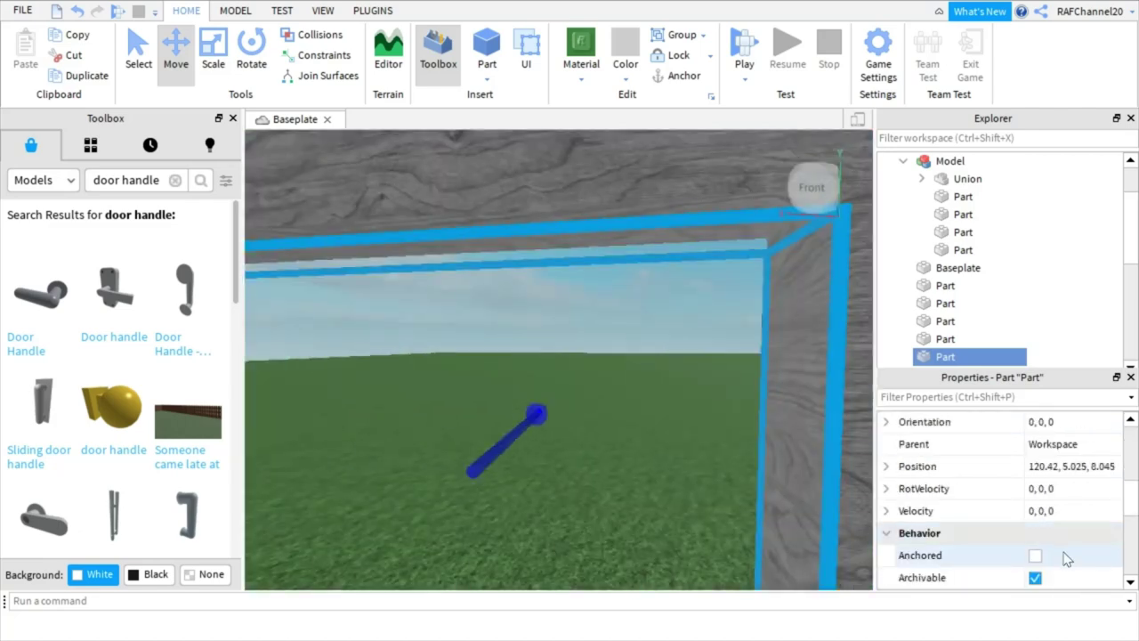
scroll(1036, 534, down, 1)
key(s)
Scale the window glass thinner from both faces so it sits recessed within the surrounding wood panels, then deselect it
click(218, 54)
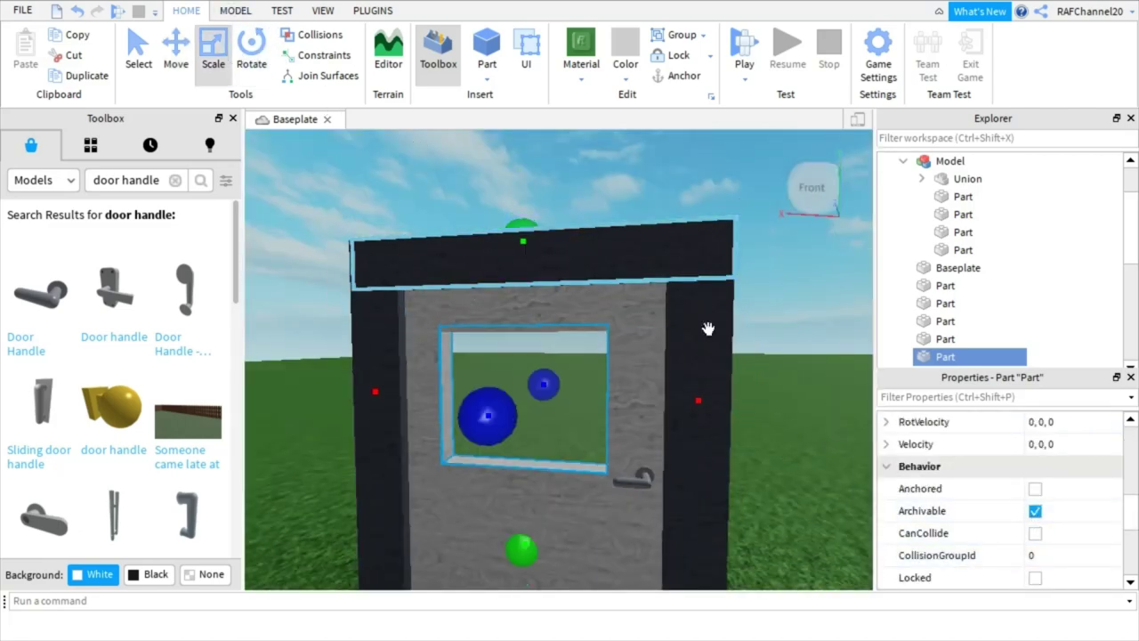
click(820, 378)
key(w)
right_drag(819, 378, 790, 373)
click(624, 433)
right_drag(624, 433, 626, 436)
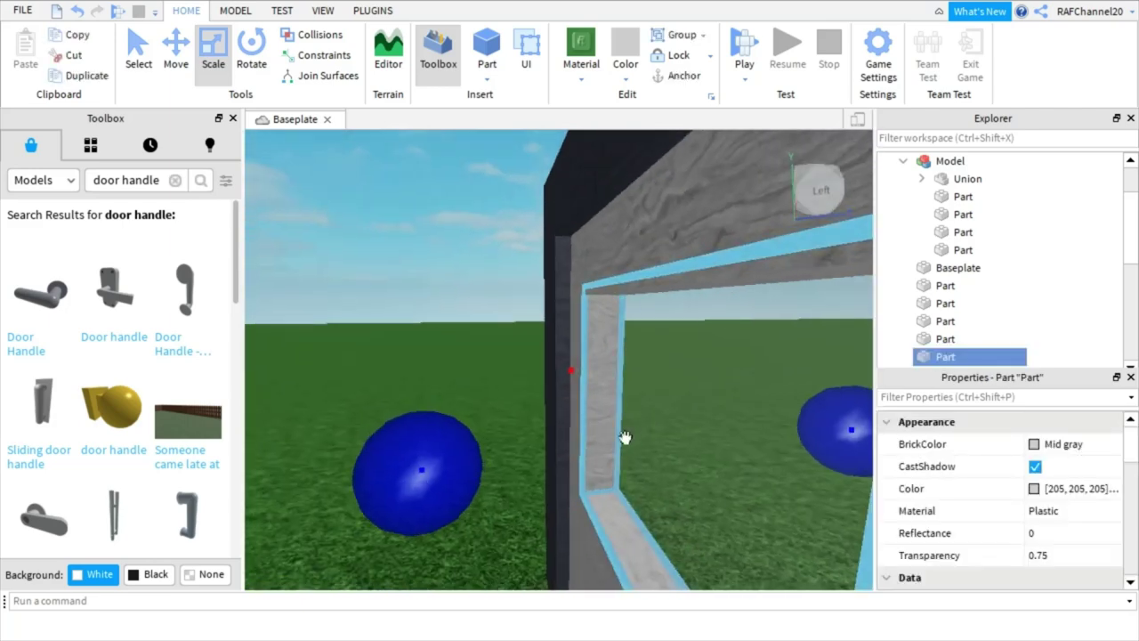
drag(434, 473, 454, 471)
right_drag(569, 465, 581, 462)
drag(609, 461, 596, 460)
click(717, 471)
Select the whole door with its frame, panels, window and handles, and group everything into one model
right_drag(717, 472, 715, 472)
scroll(717, 479, down, 10)
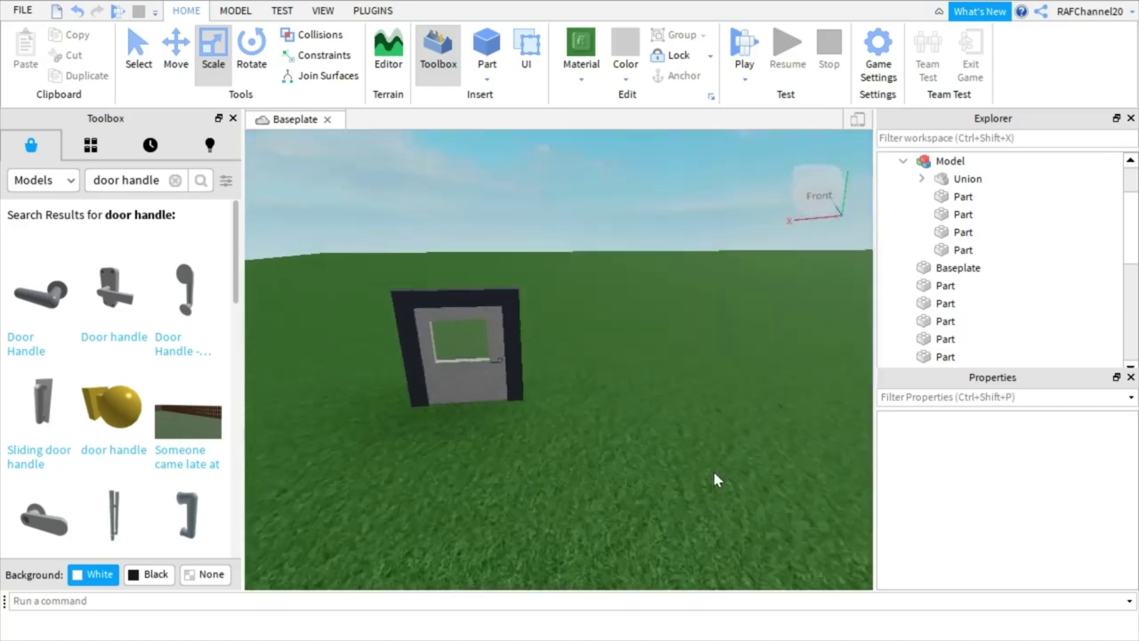
drag(419, 234, 767, 467)
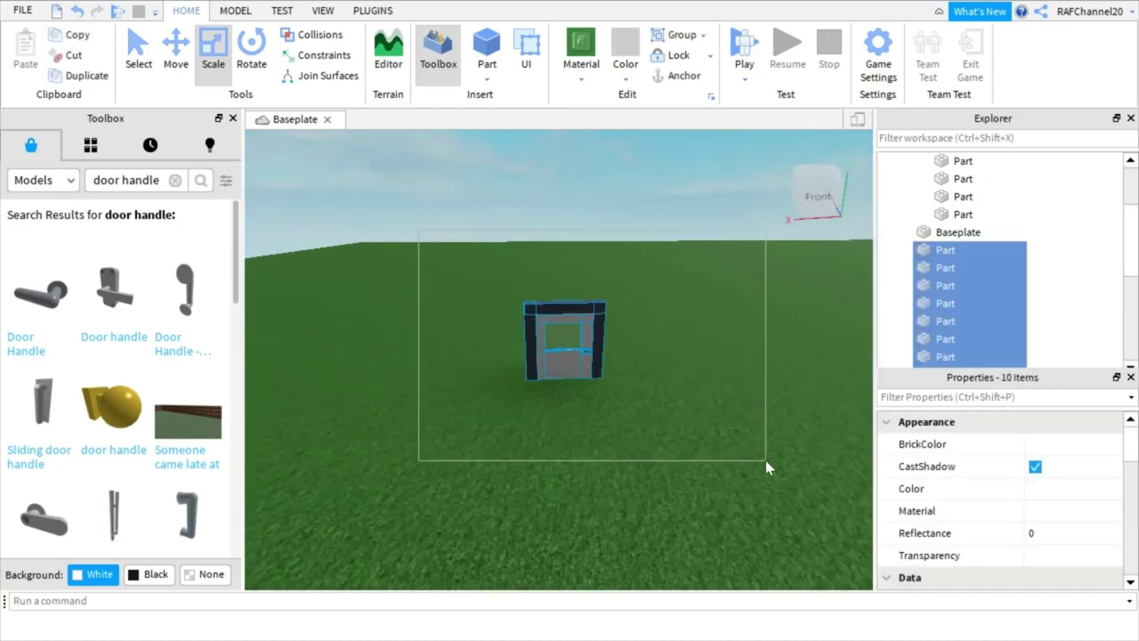
click(681, 37)
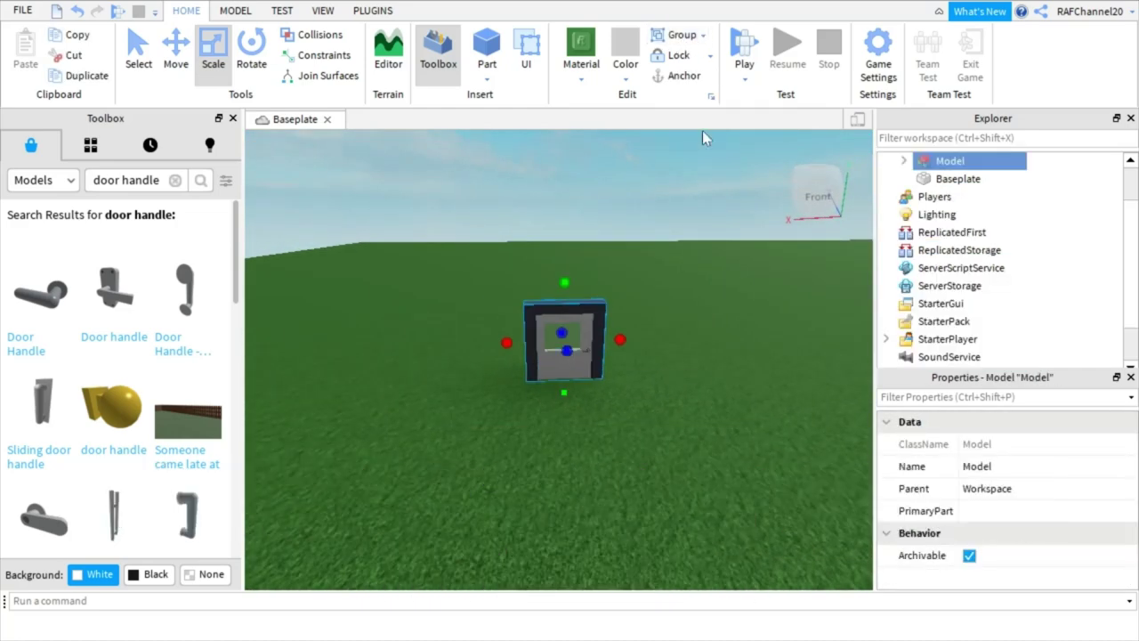
Deselect the door model, start a playtest and bring the avatar across the baseplate to the door
click(668, 235)
right_drag(667, 234, 670, 235)
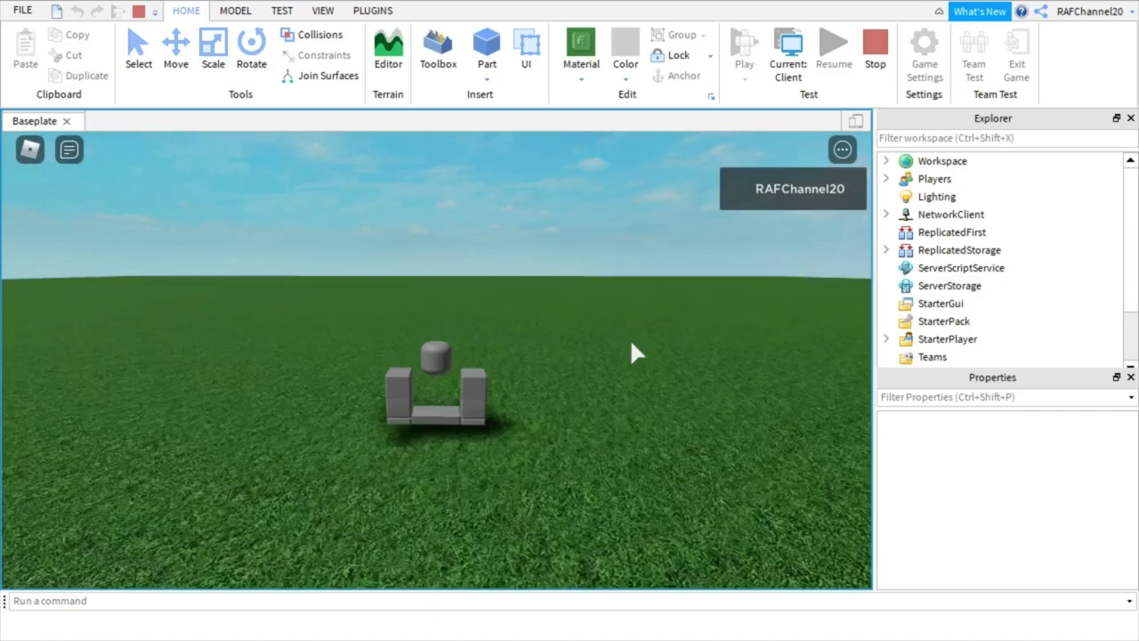
right_drag(631, 342, 631, 341)
key(w)
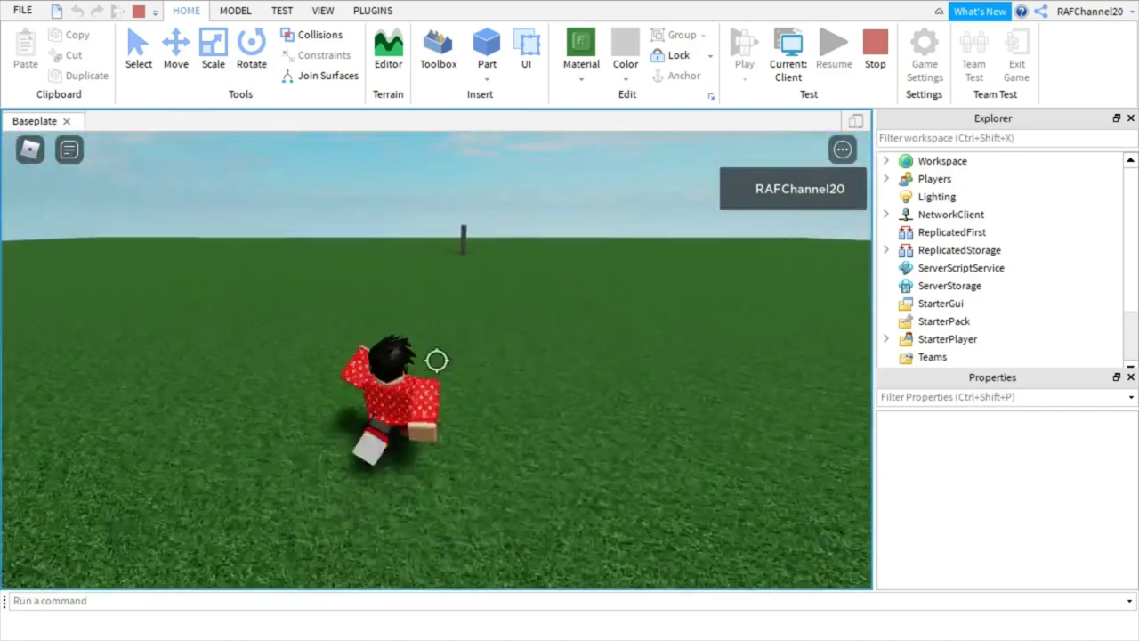
key(space)
key(space)
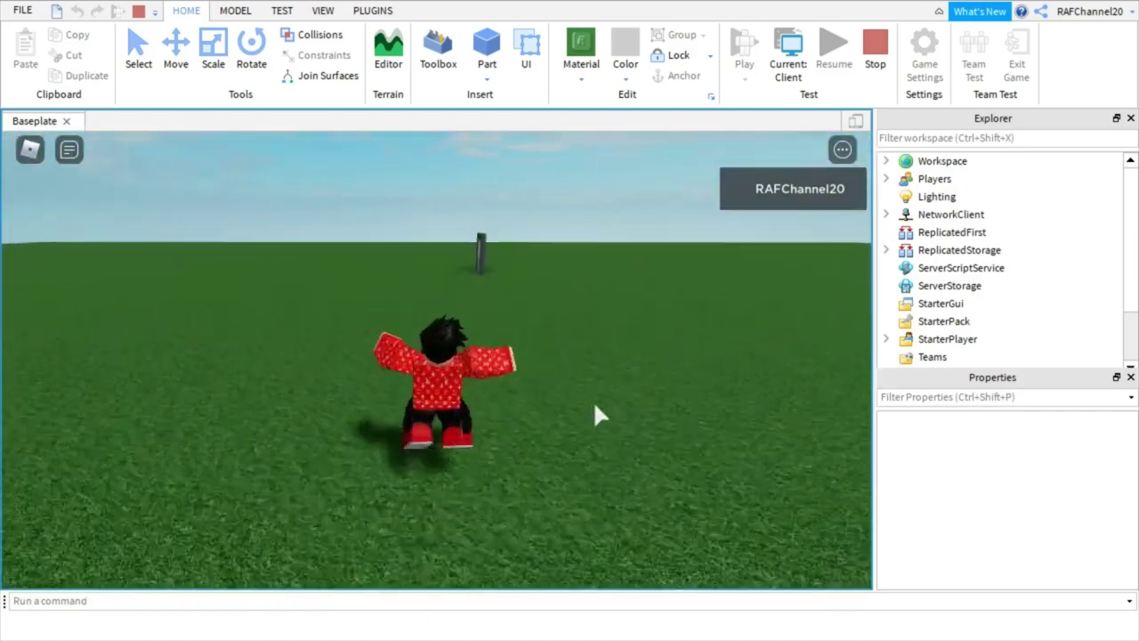
key(space)
key(space)
right_drag(594, 404, 594, 404)
key(s)
click(70, 154)
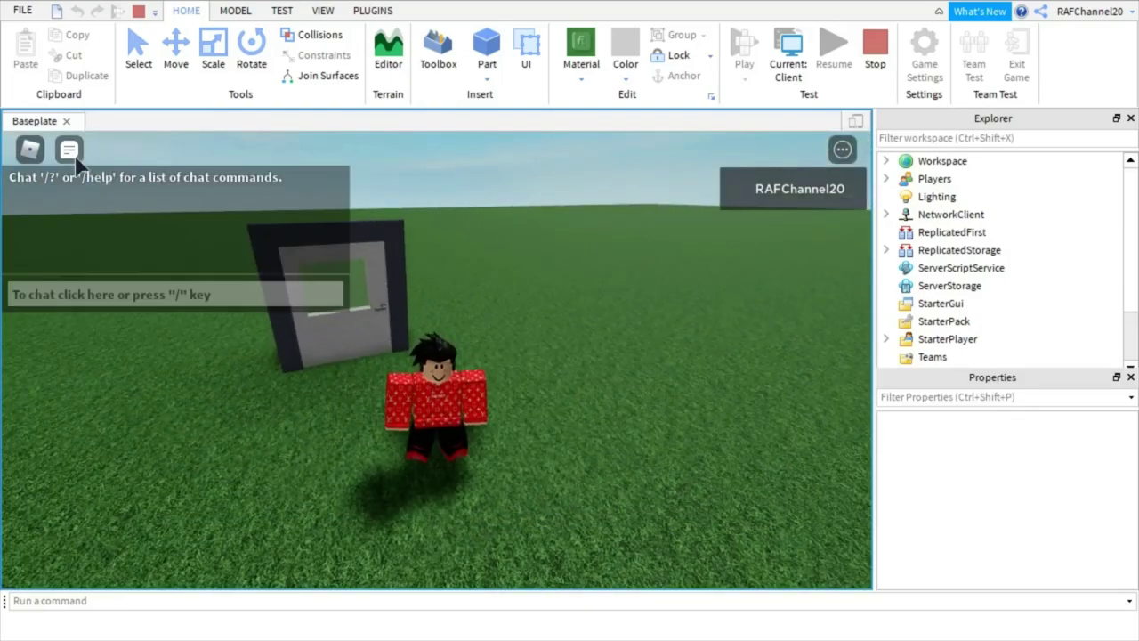
click(70, 154)
Test the door by walking the avatar through its panels and window from both sides
key(w)
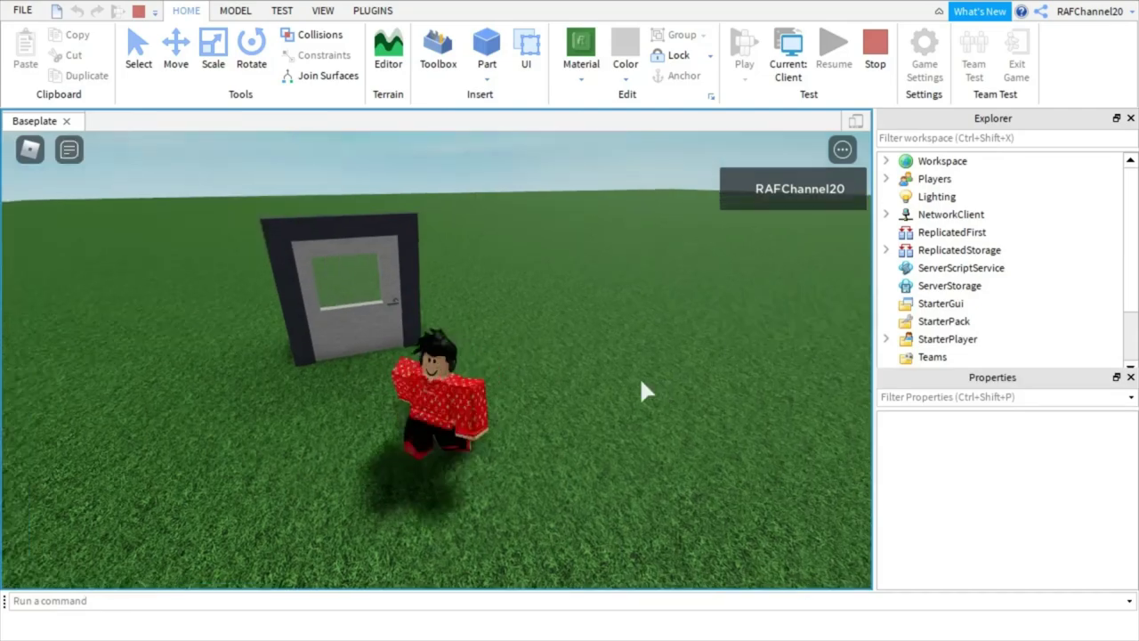
key(a)
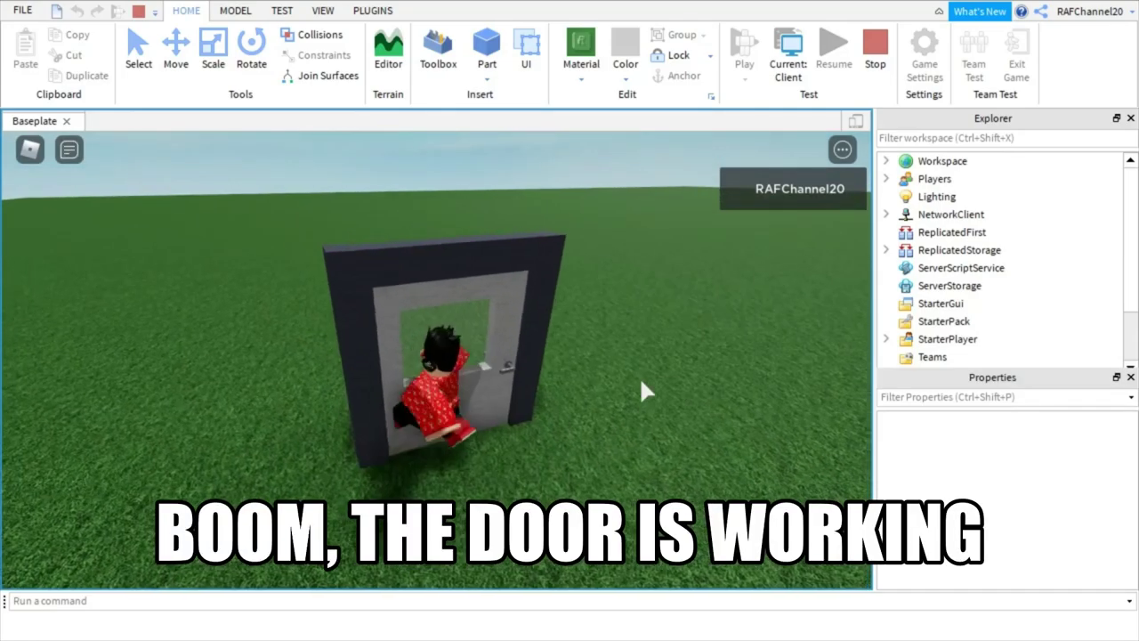
key(d)
key(w)
right_drag(640, 381, 627, 383)
key(d)
key(w)
key(a)
key(d)
key(a)
key(d)
scroll(641, 381, up, 5)
key(w)
Check the door up close from the side and front while passing the avatar through it, finishing in front of it
right_drag(714, 389, 714, 389)
key(d)
key(a)
key(d)
key(a)
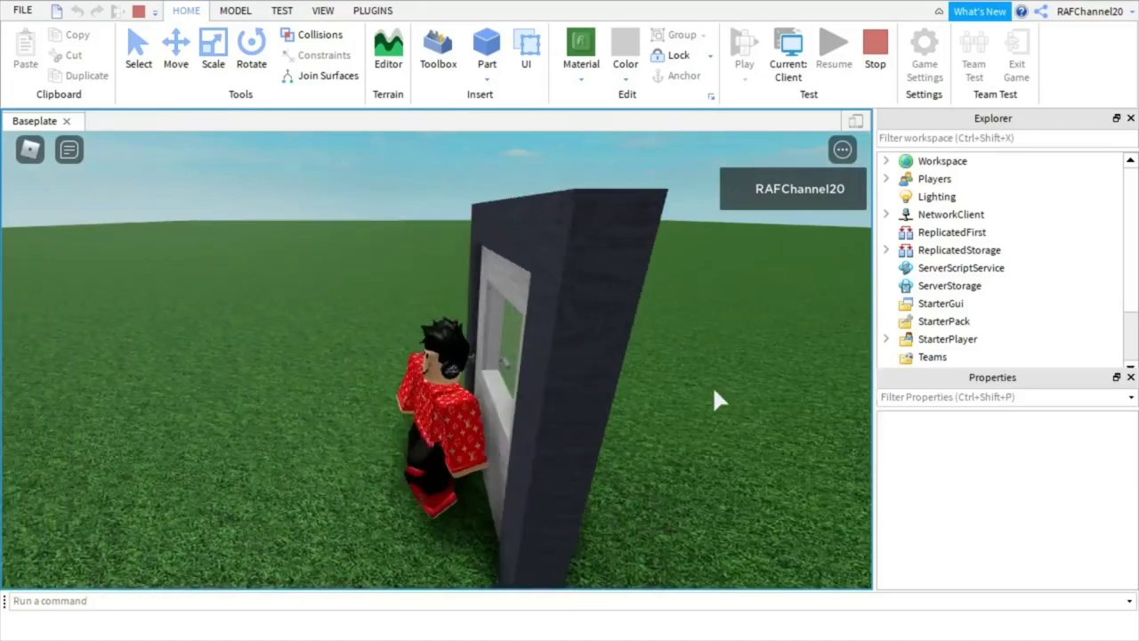
key(d)
key(a)
key(w)
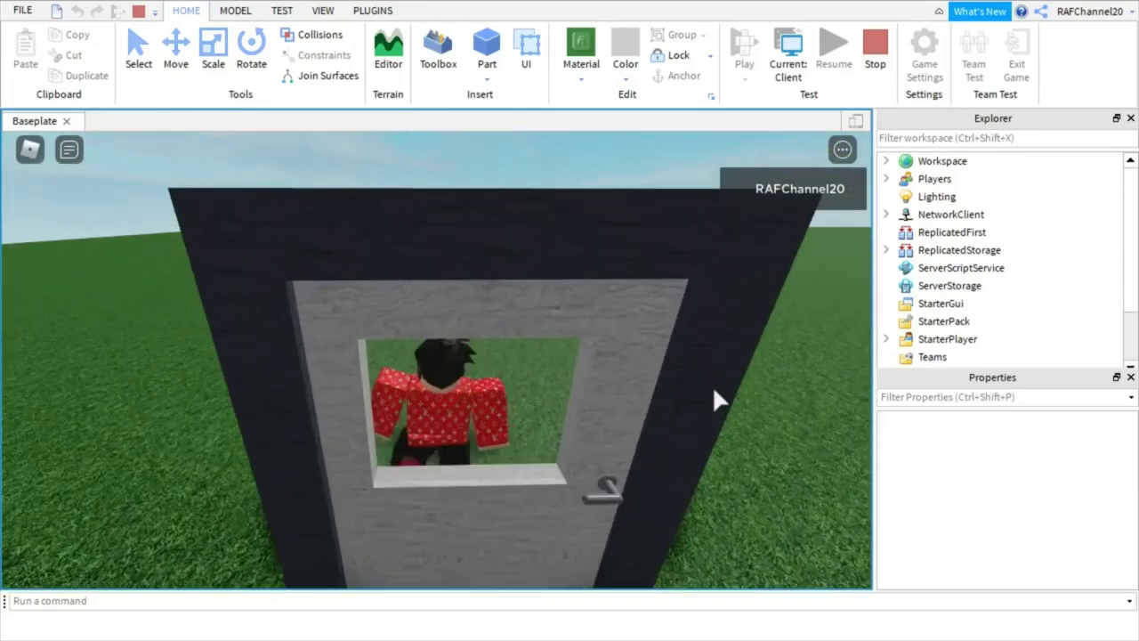
key(s)
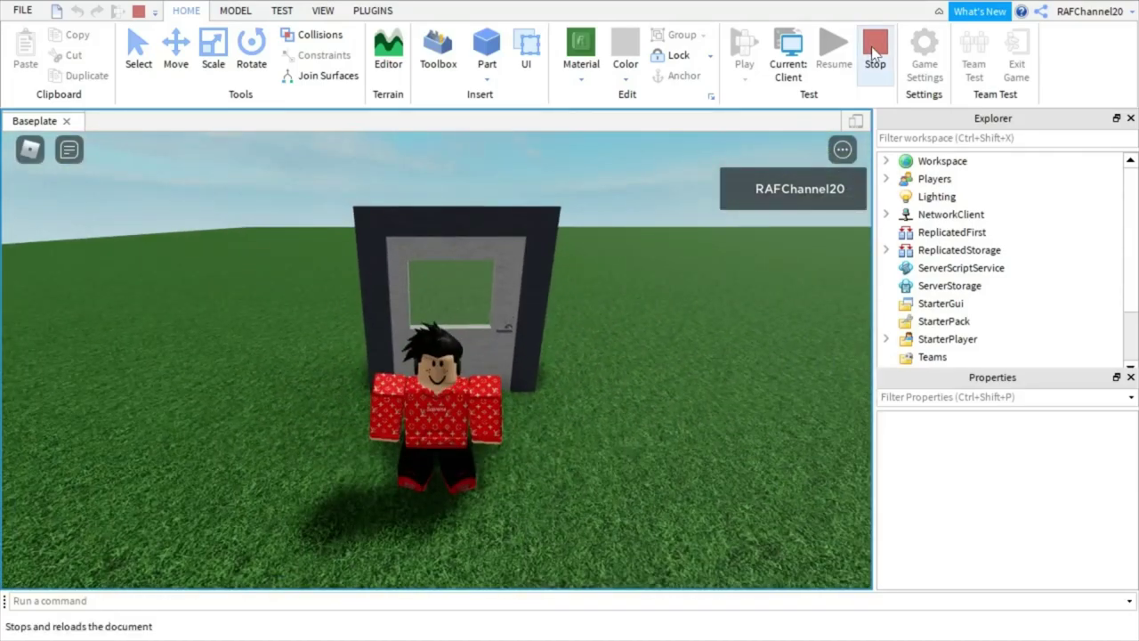
Make the avatar jump, send the chat messages "ok thx", "for watching", "subs" and "and like", and begin another message
key(space)
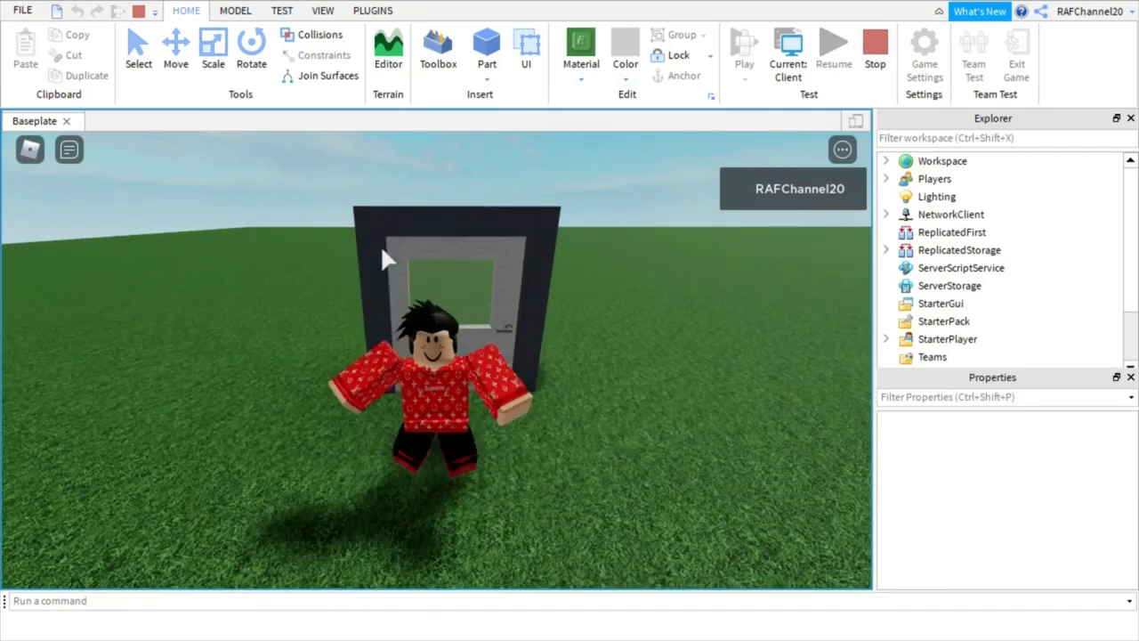
key(slash)
text(o)
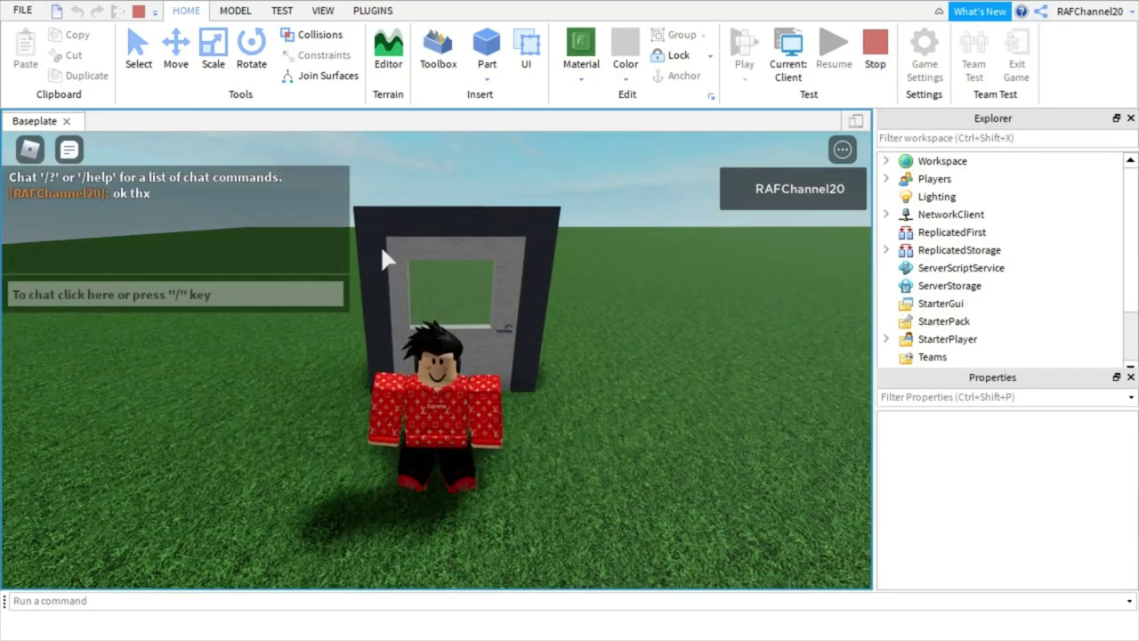
text(s)
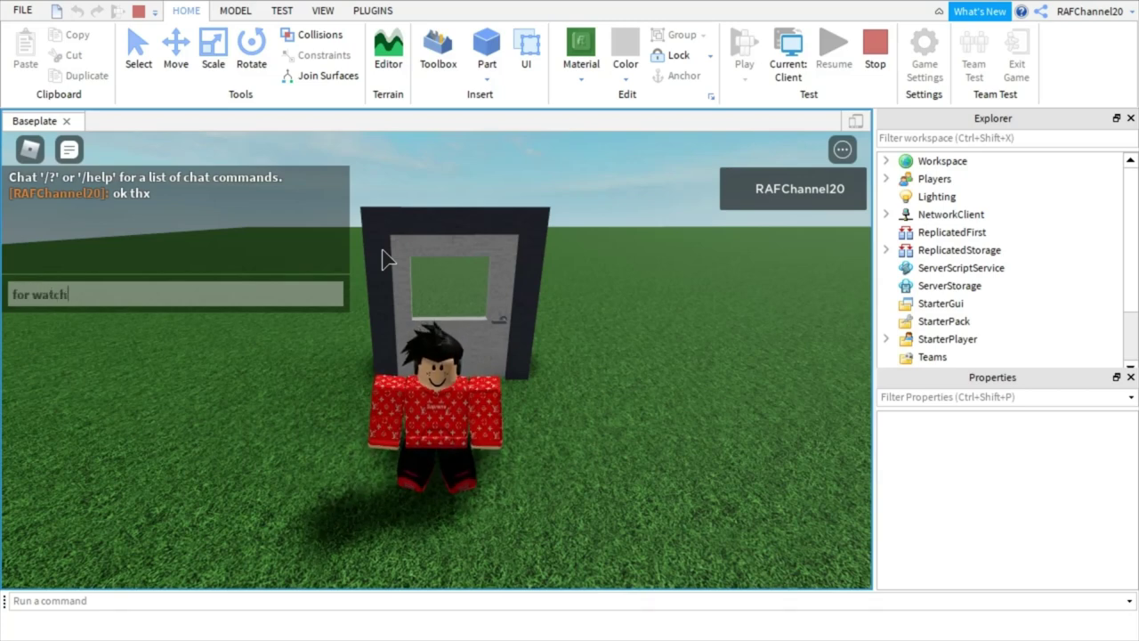
key(Return)
key(s)
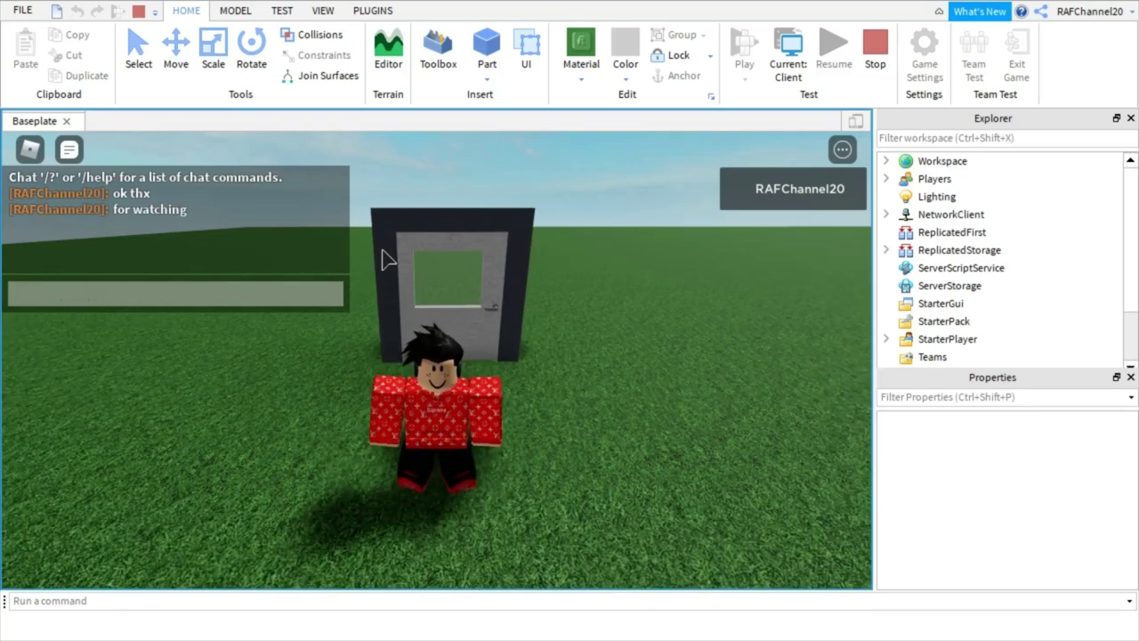
key(Return)
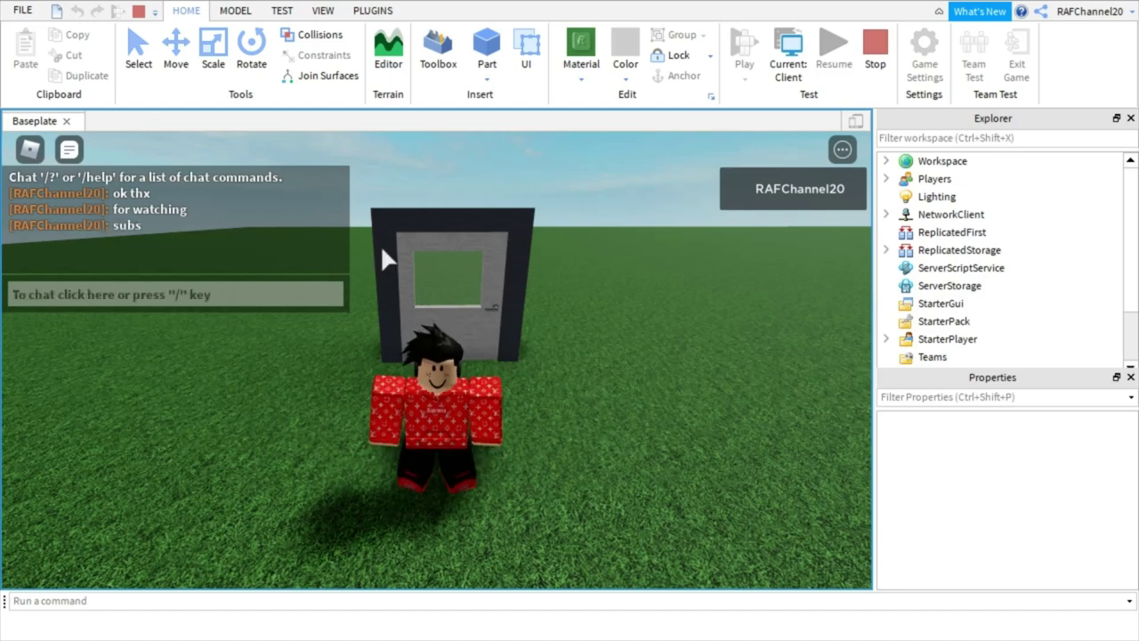
key(s)
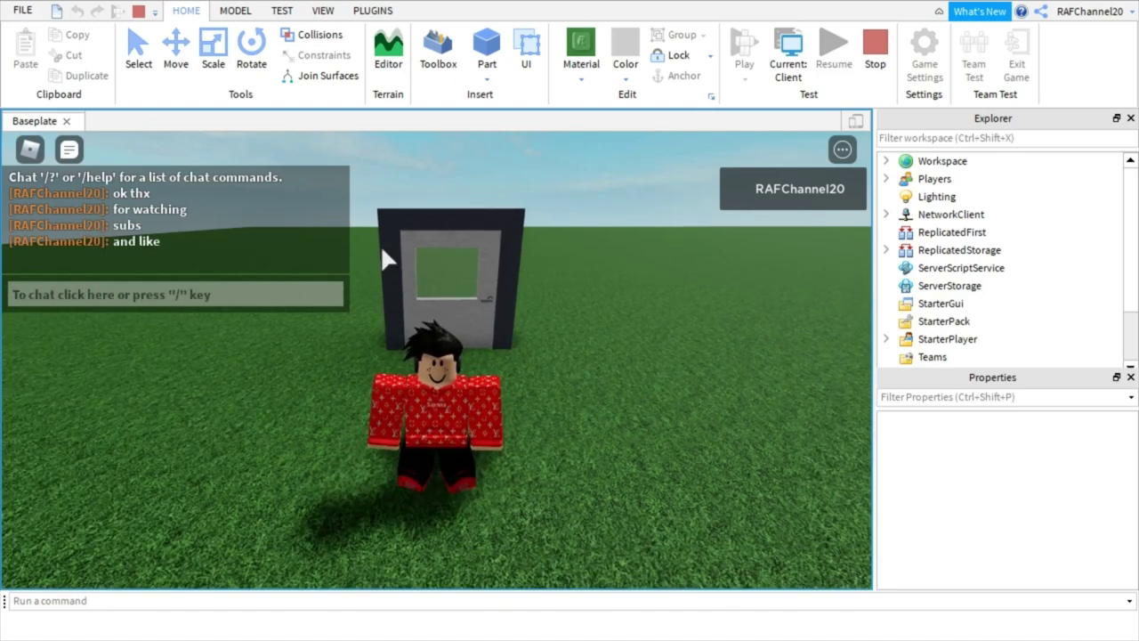
key(s)
key(slash)
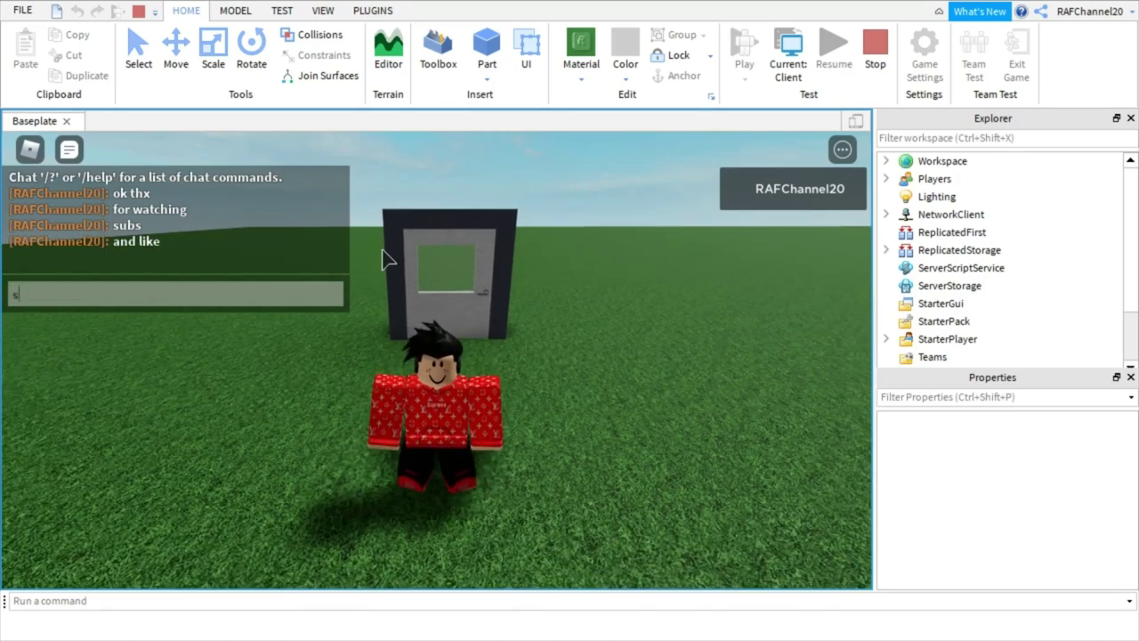